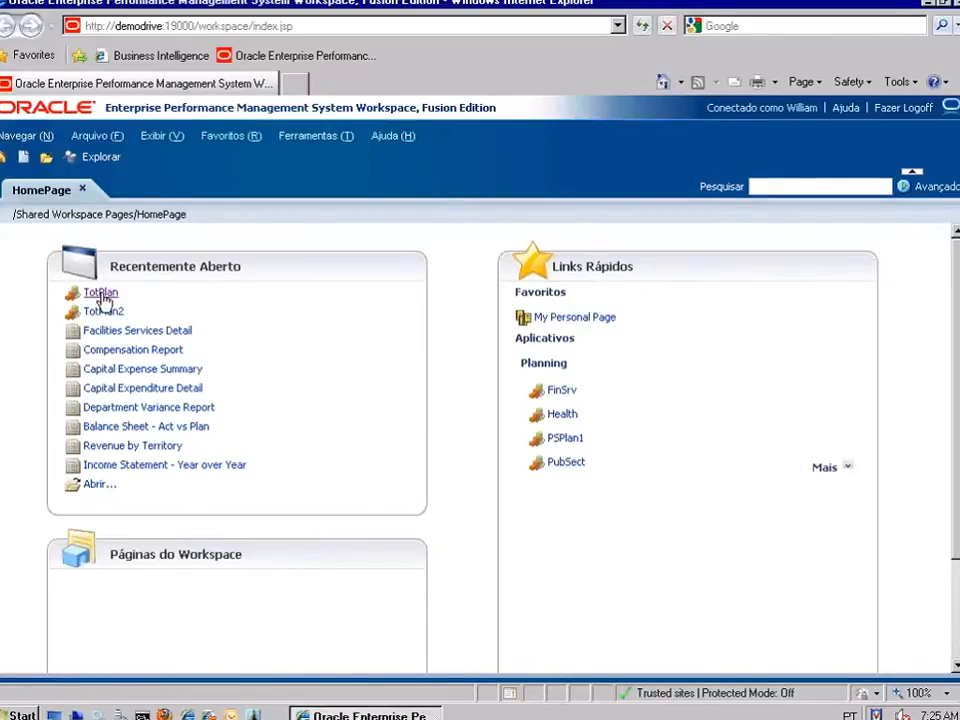
Open TotPlan and view the Rolling Forecast status: 0% complete, 19 incomplete, 6 overdue.
click(100, 293)
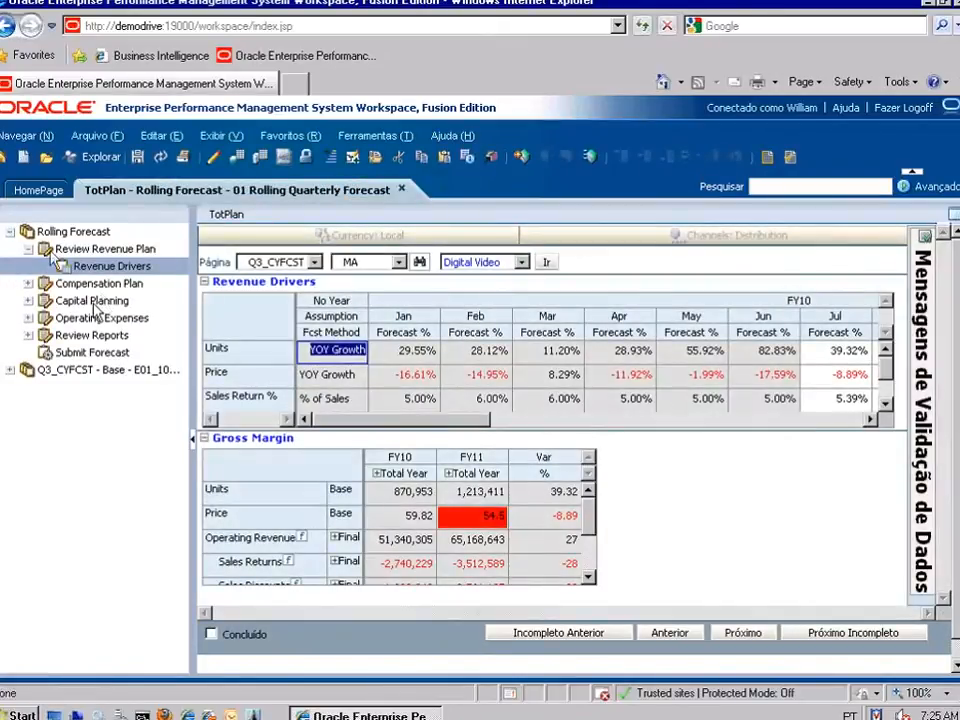
click(76, 233)
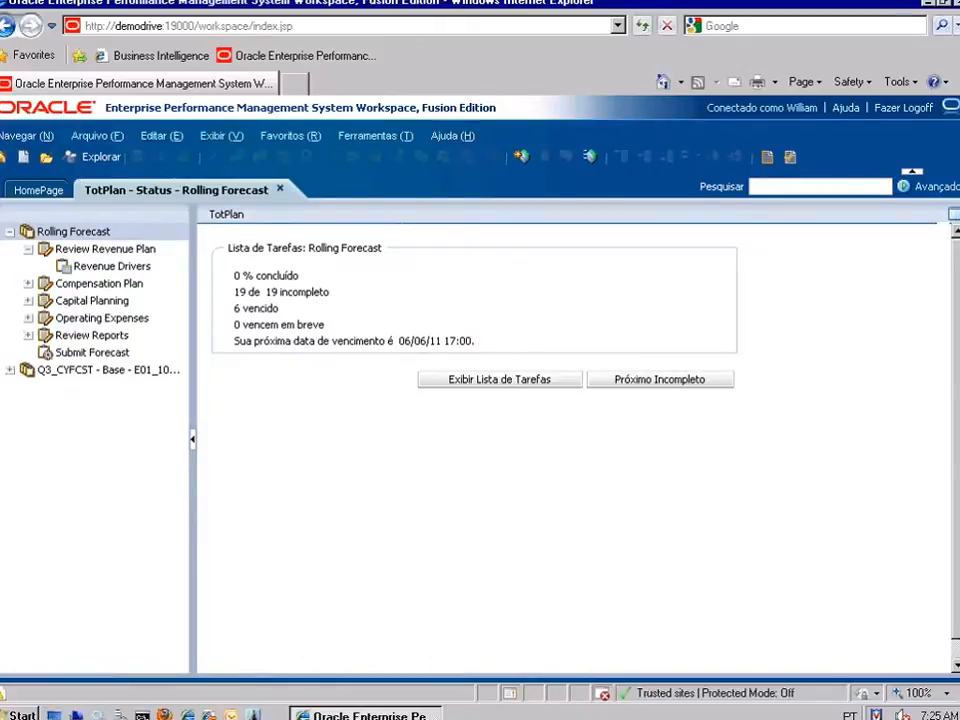
click(514, 381)
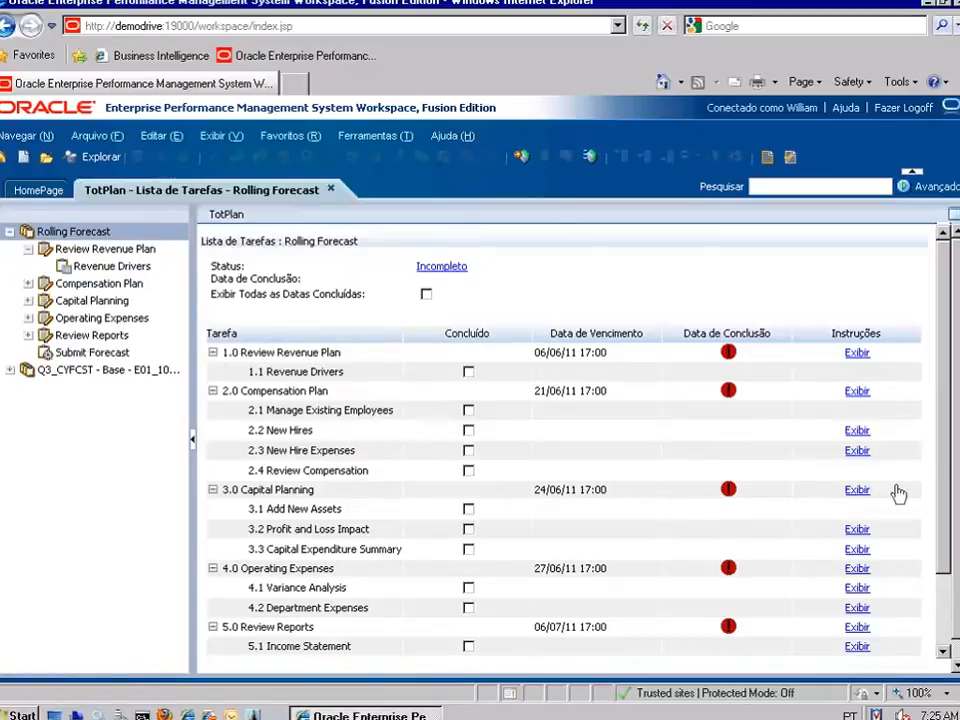
click(857, 354)
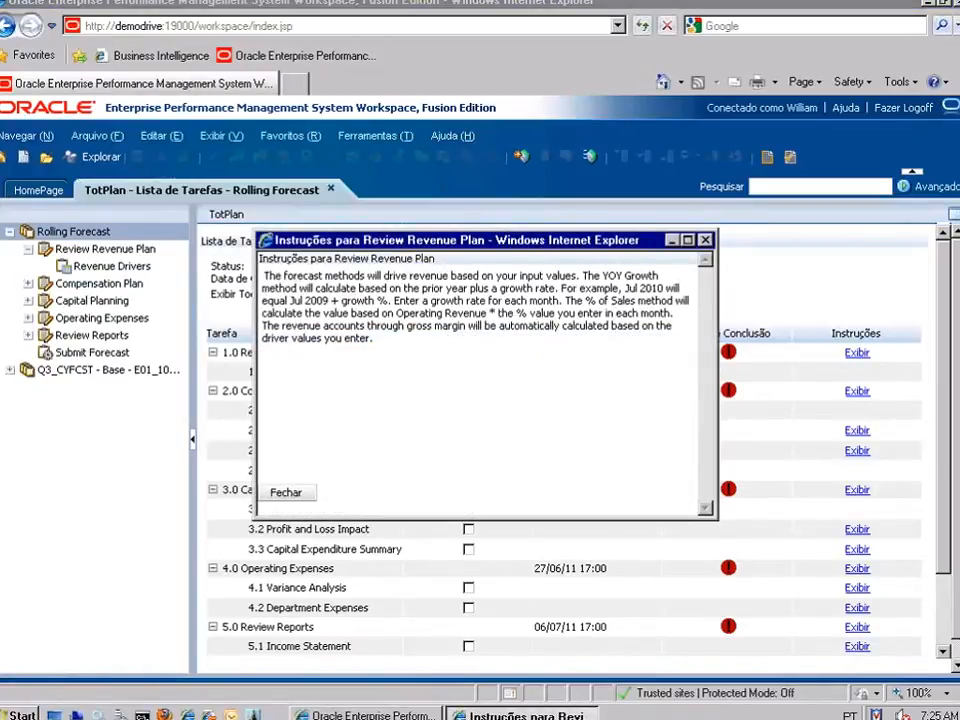
click(706, 240)
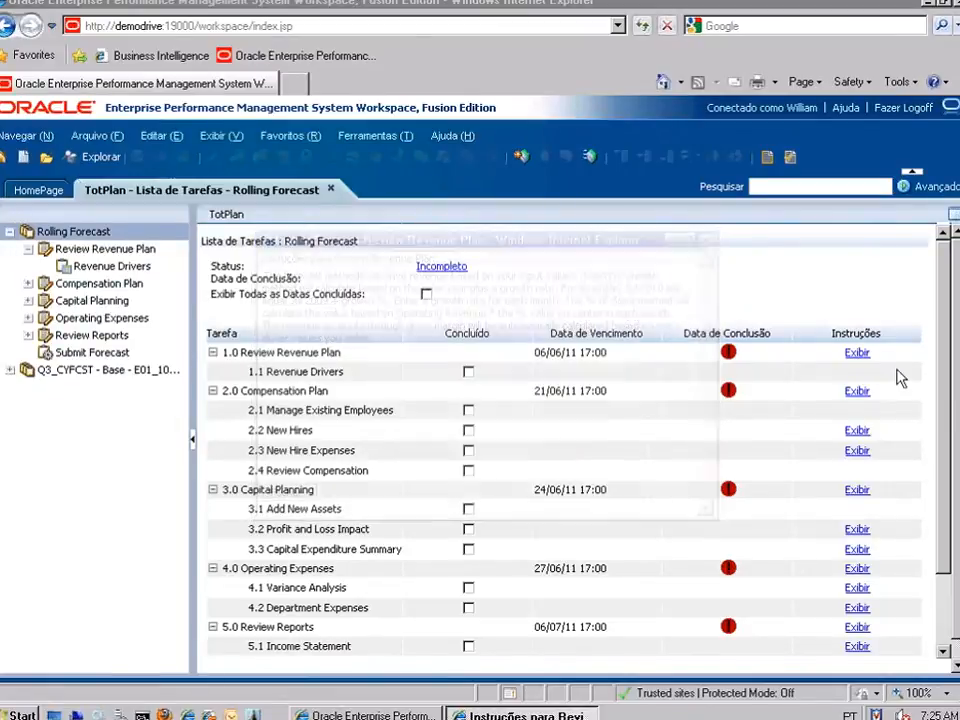
drag(944, 408, 943, 508)
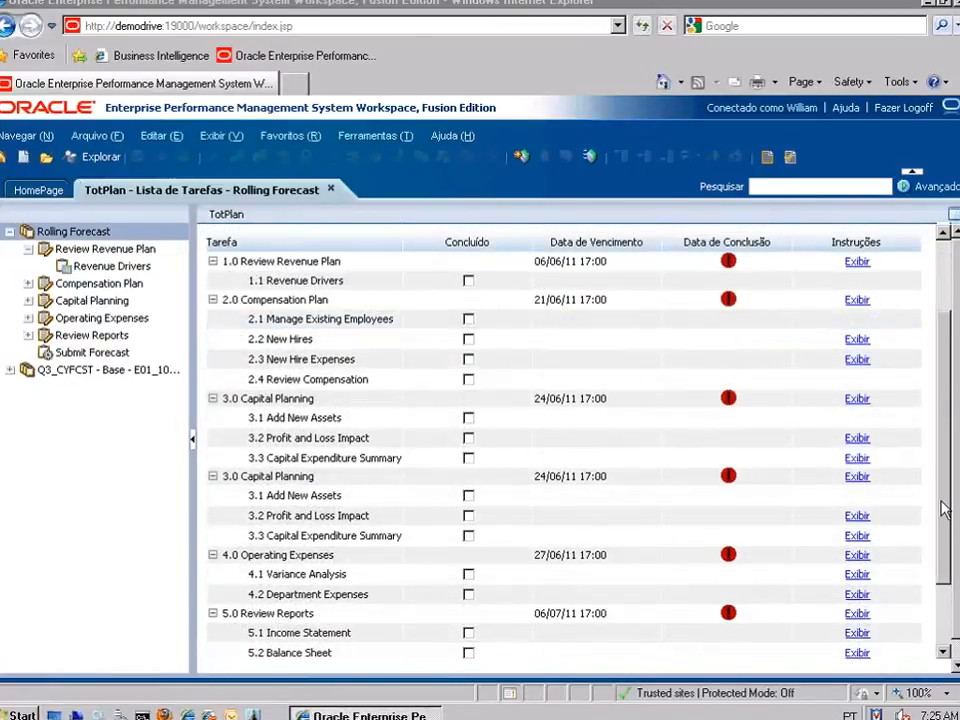
click(97, 234)
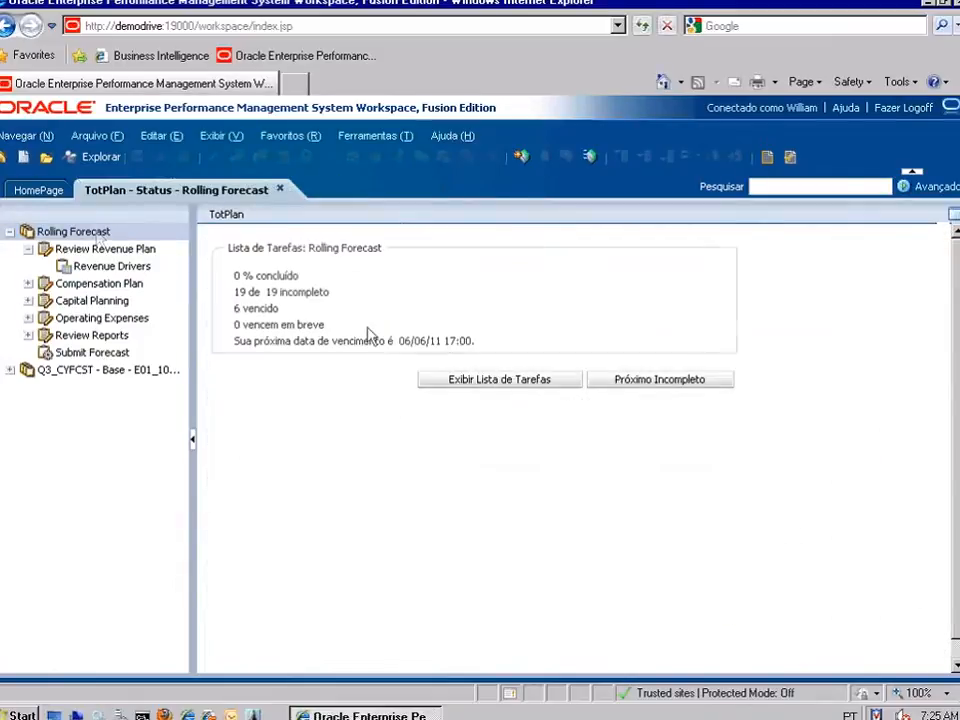
Advance to the next incomplete task's Revenue Drivers form and collapse the task tree.
click(630, 382)
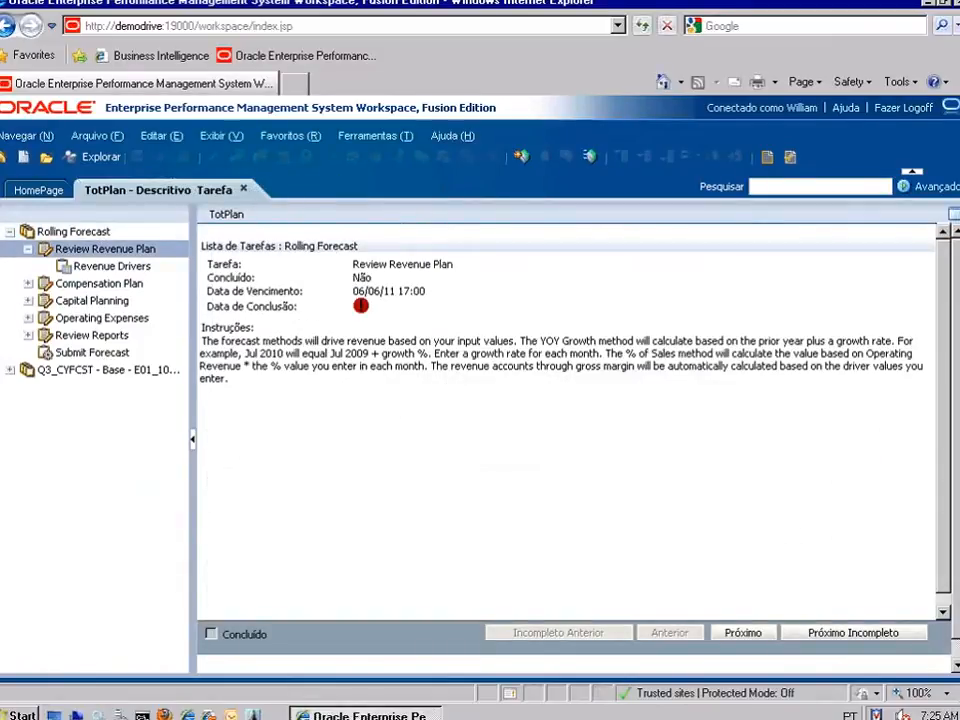
click(851, 633)
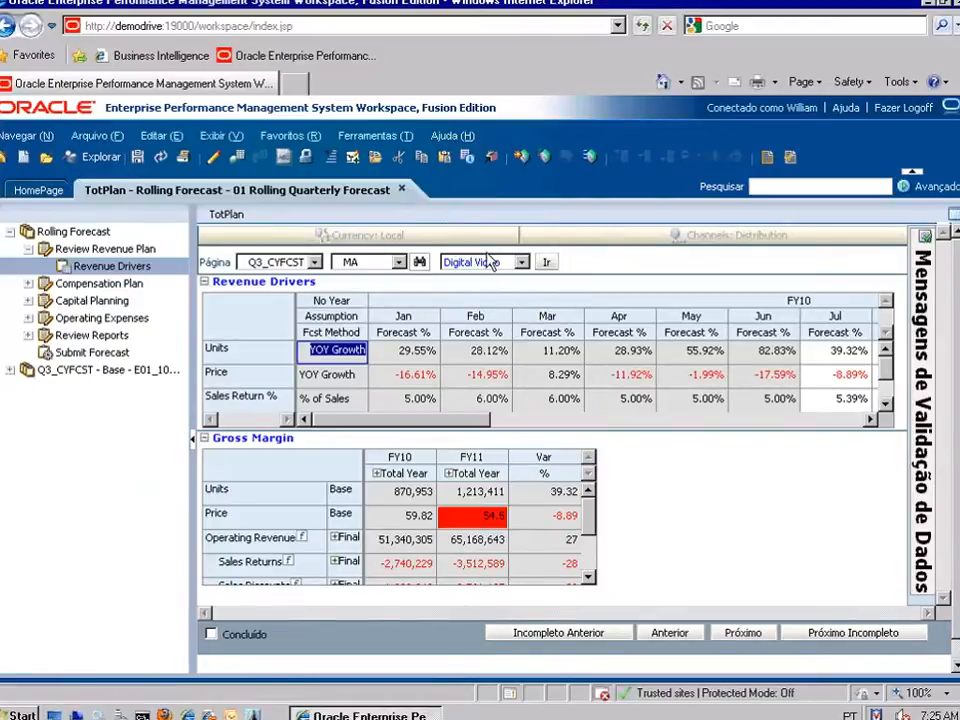
click(191, 439)
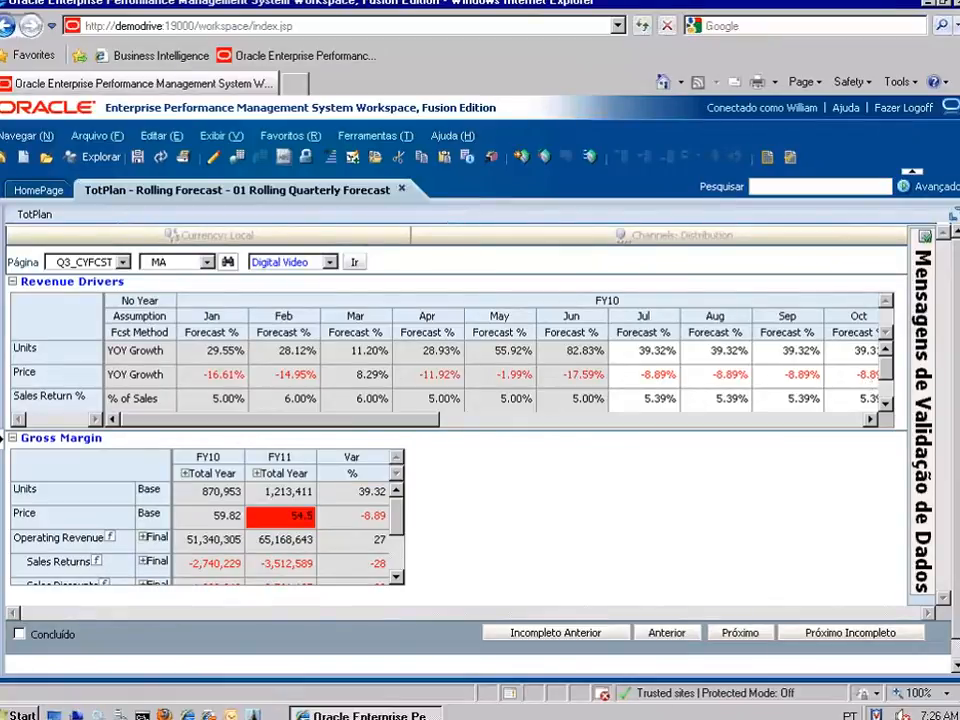
After reading the price validation warning, enter 0.05 (5.00%) as July Price growth.
click(923, 464)
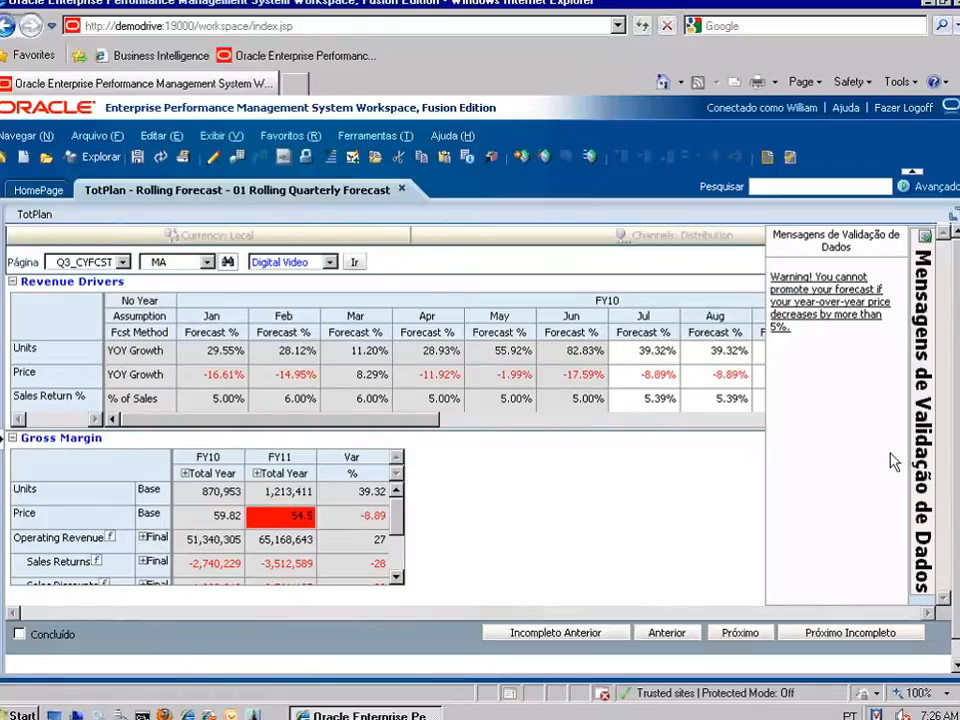
click(657, 377)
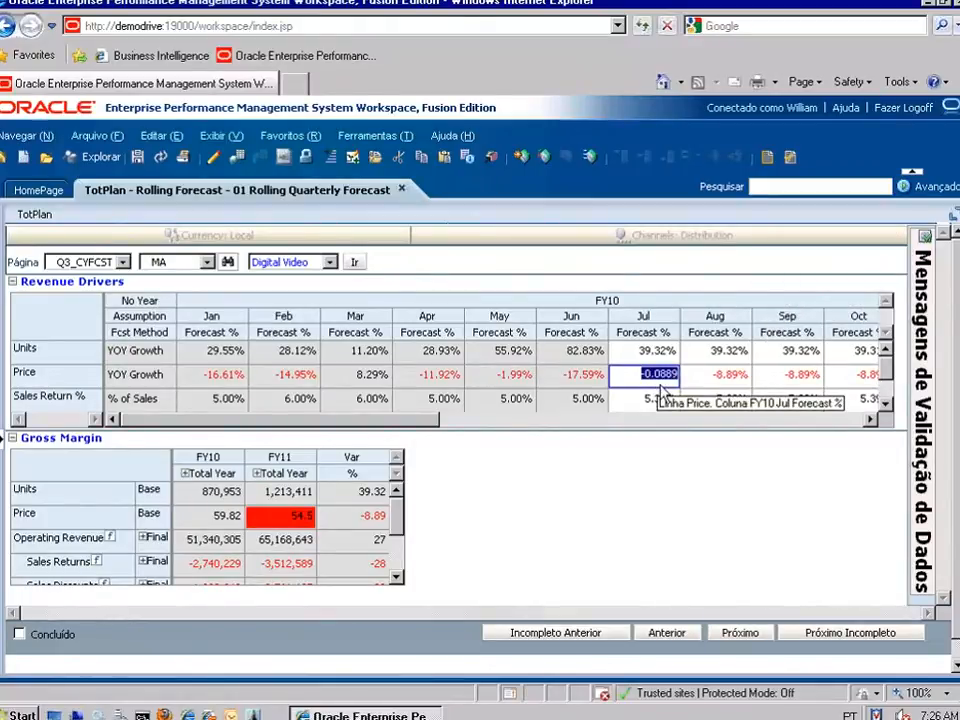
text(0.0)
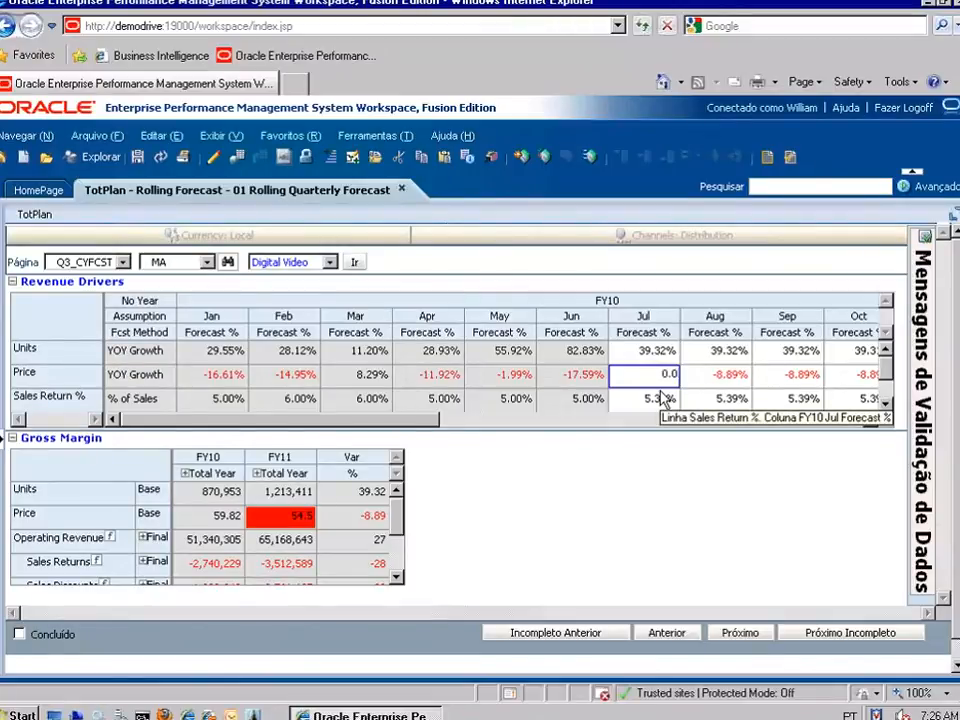
text(5)
click(662, 398)
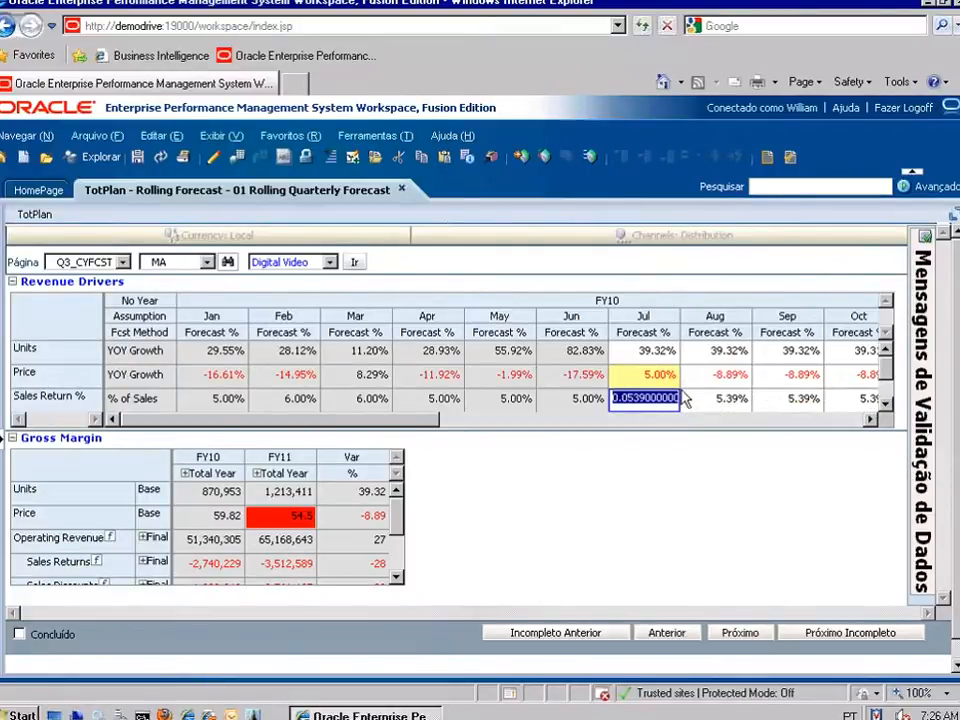
click(649, 379)
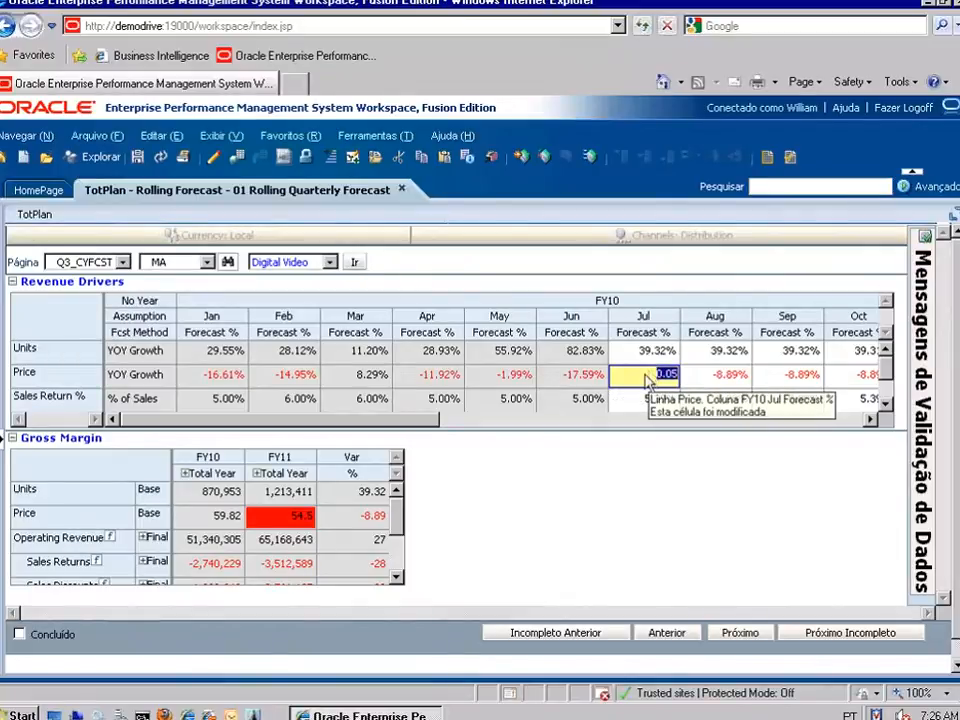
right_click(650, 378)
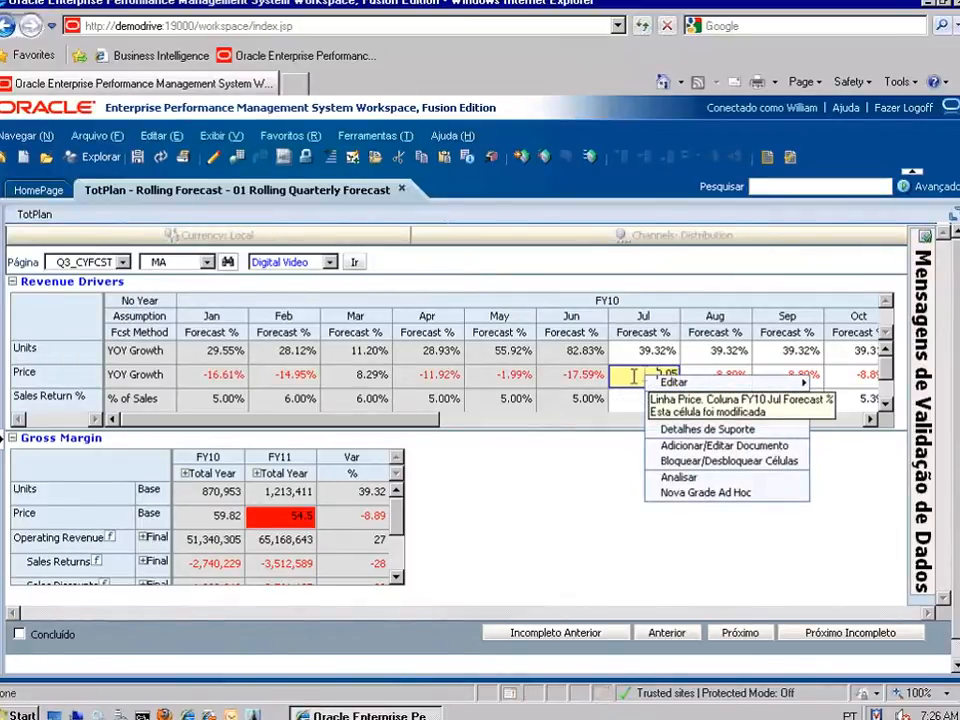
click(633, 376)
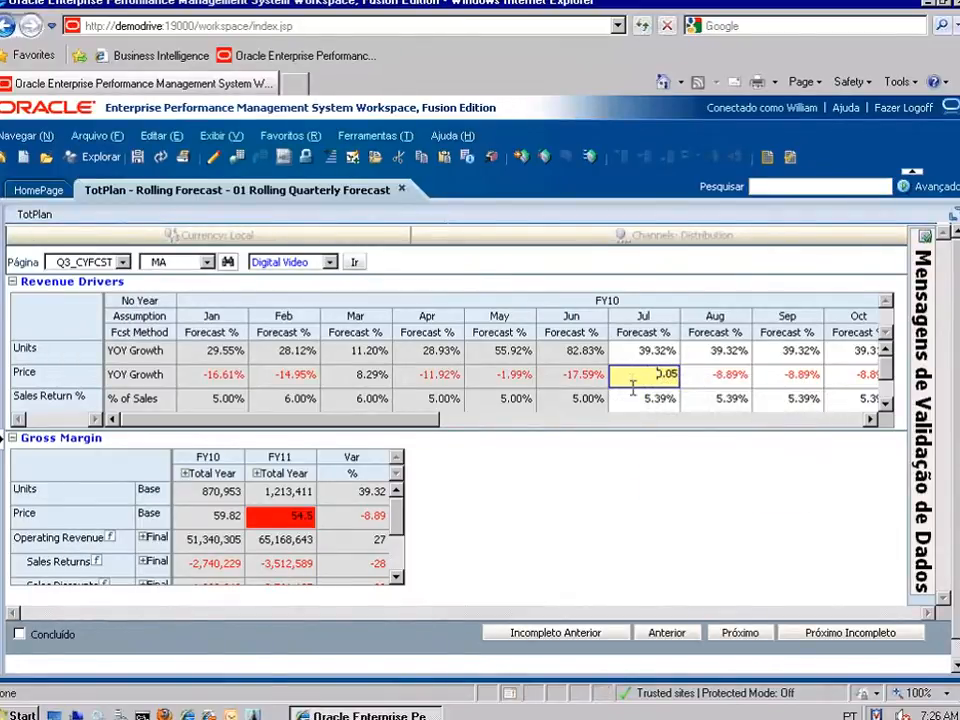
click(612, 383)
Copy July's 5.00% Price growth into August through October and save the forecast.
click(628, 382)
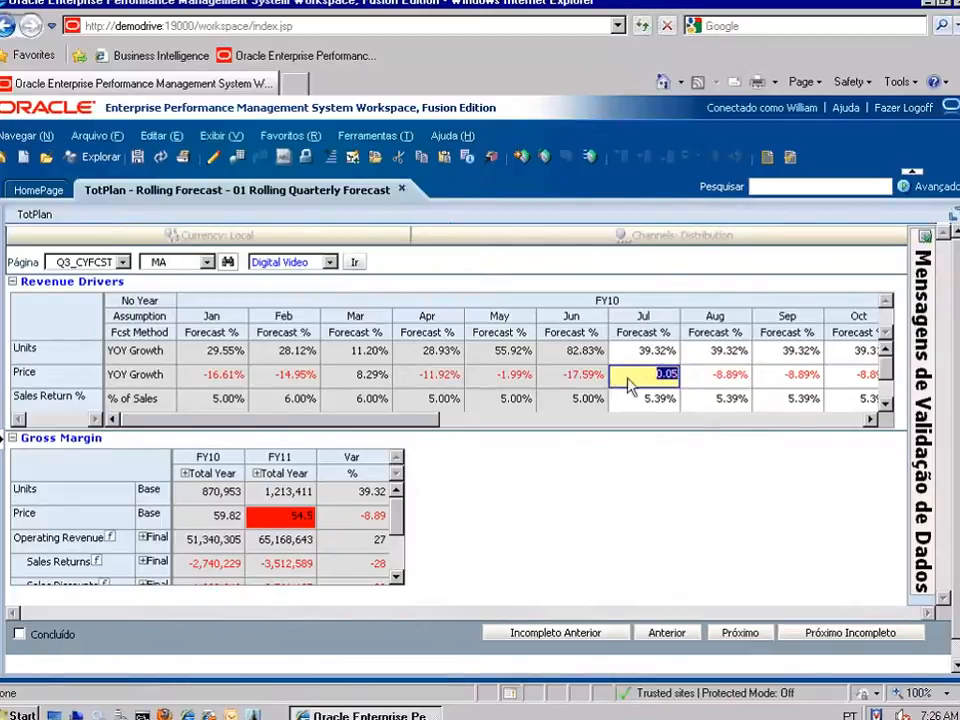
right_click(630, 380)
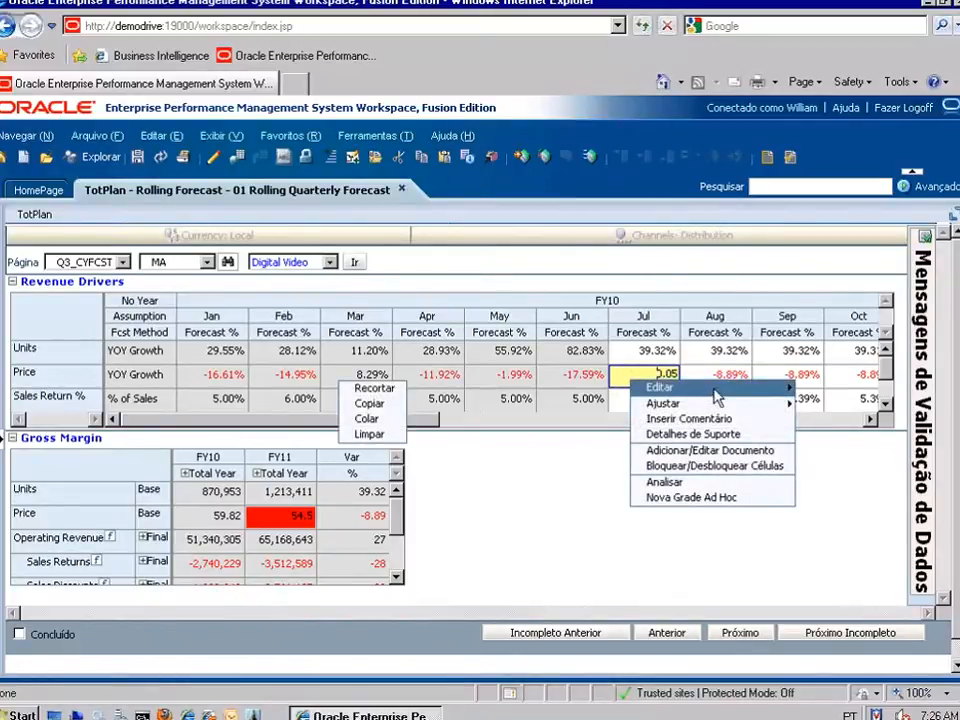
click(378, 403)
right_click(24, 377)
right_click(645, 380)
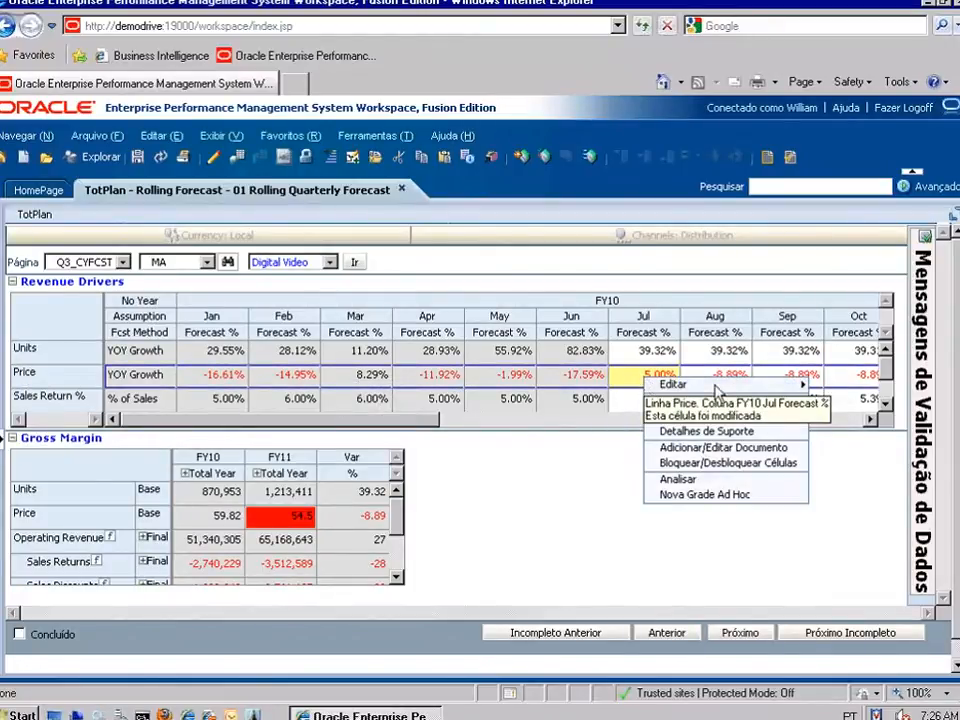
mouse_move(672, 385)
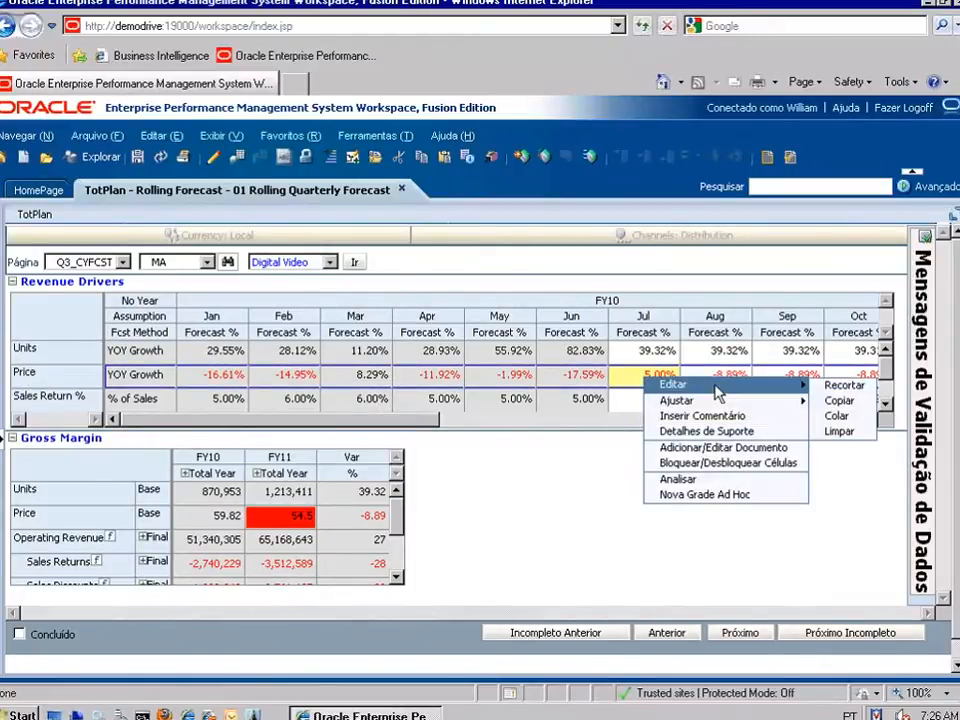
click(852, 425)
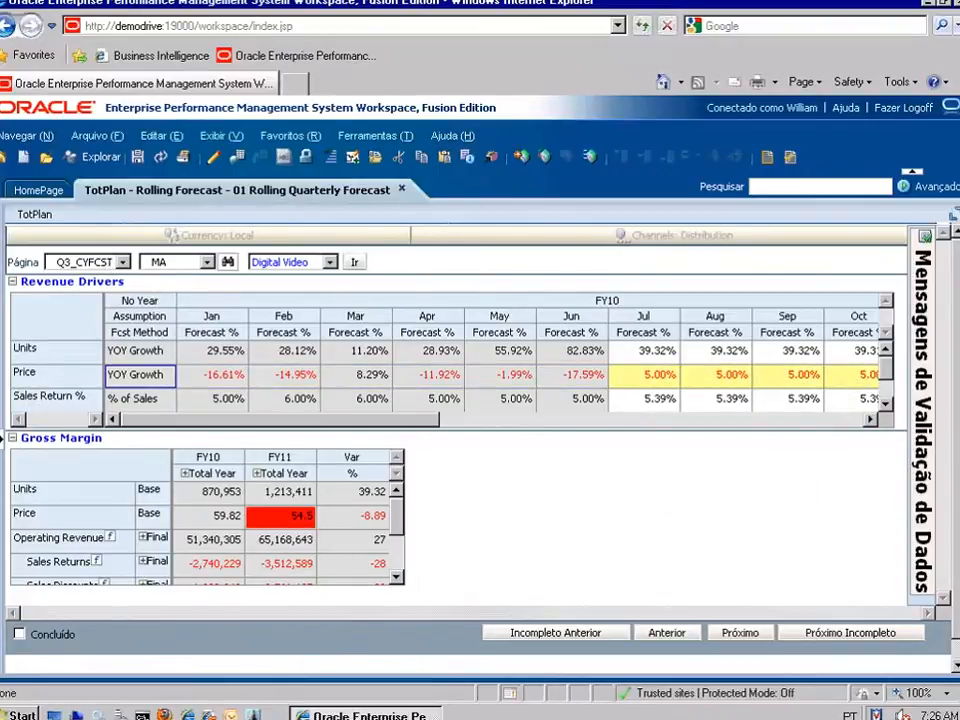
click(137, 157)
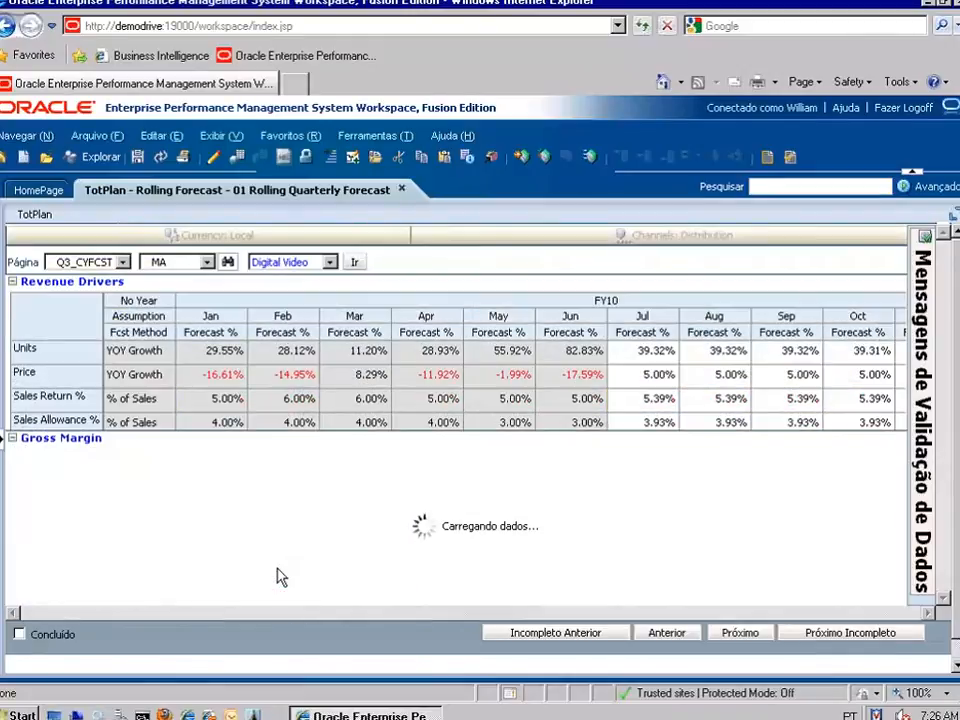
Reopen the task tree and step through the New Hires and New Hire Expenses tasks.
click(2, 439)
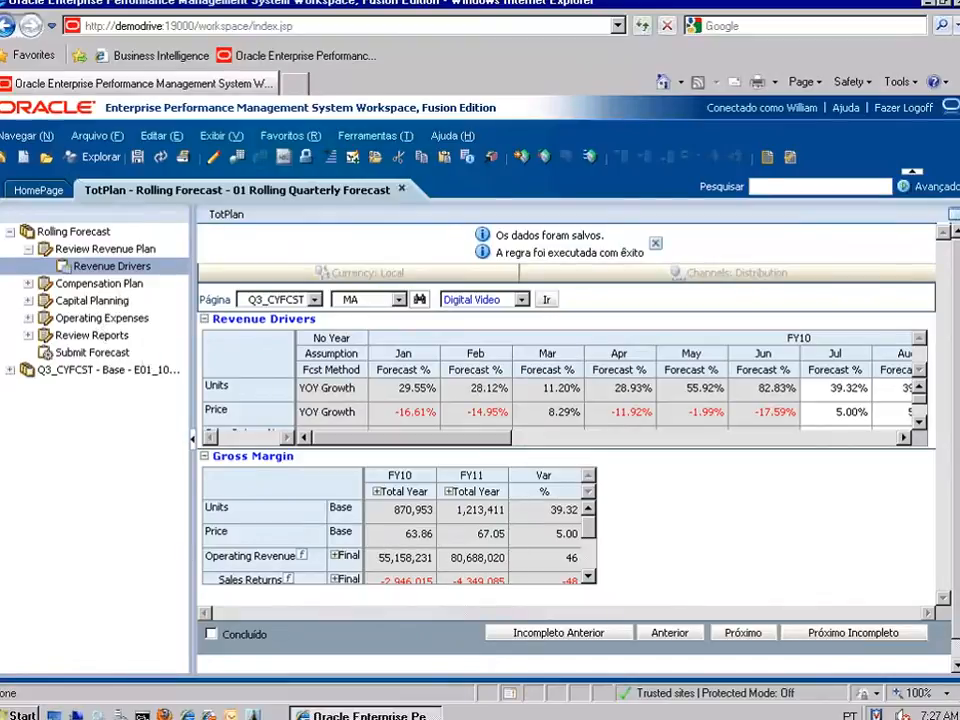
click(36, 283)
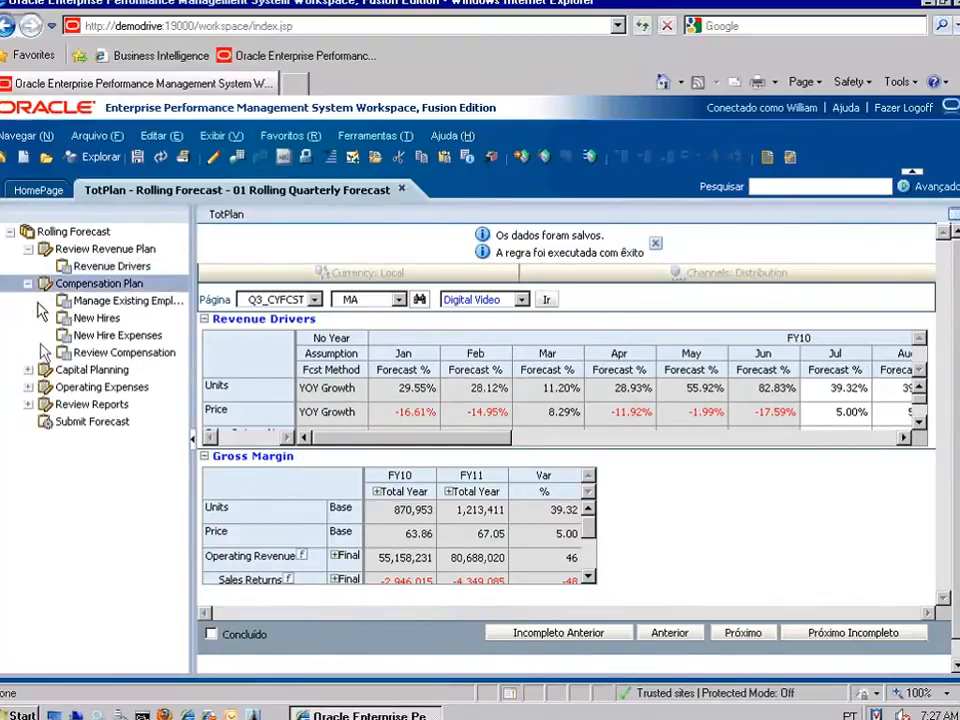
click(78, 369)
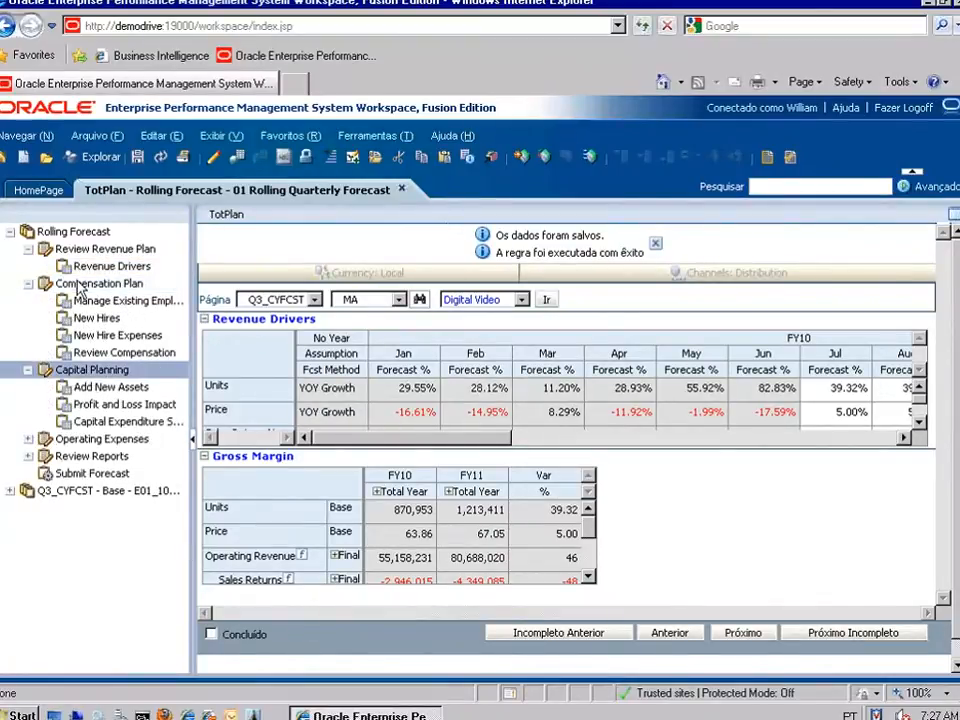
click(80, 285)
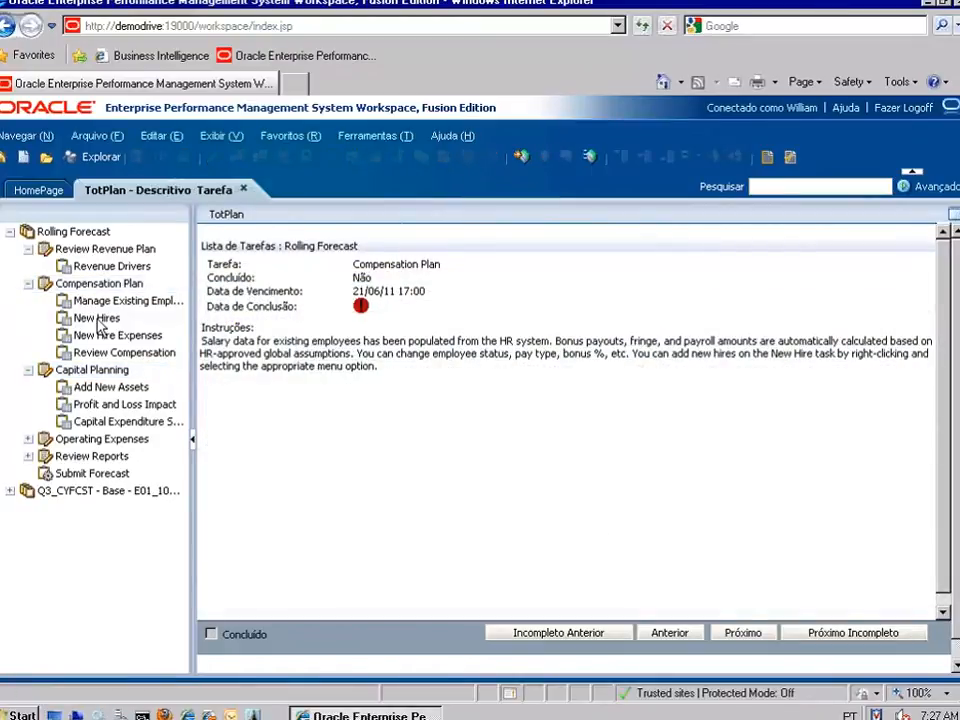
click(99, 319)
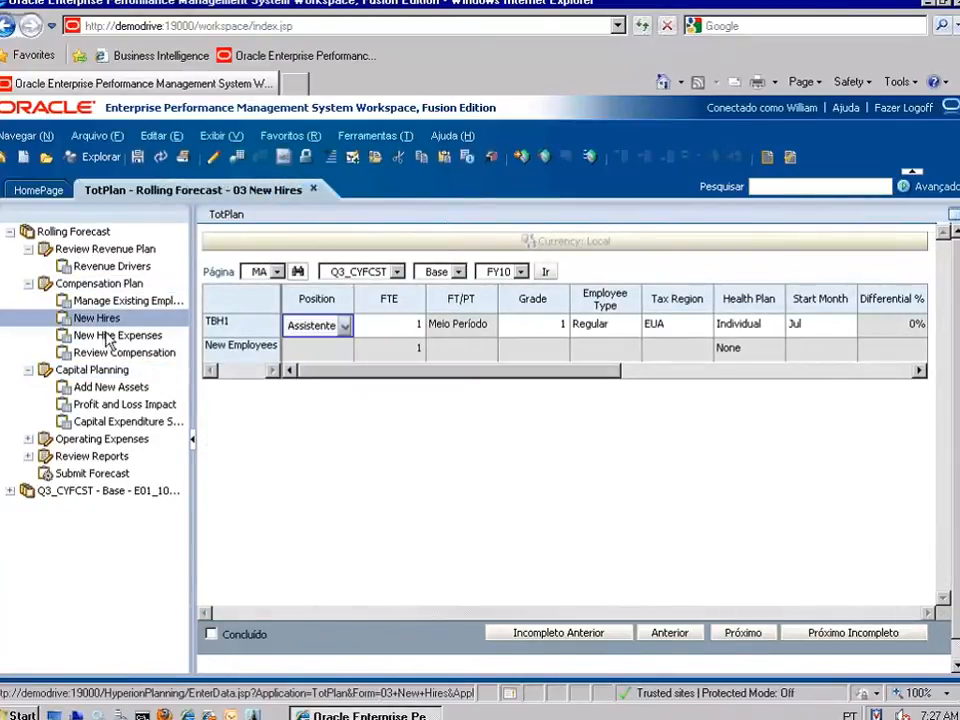
click(108, 337)
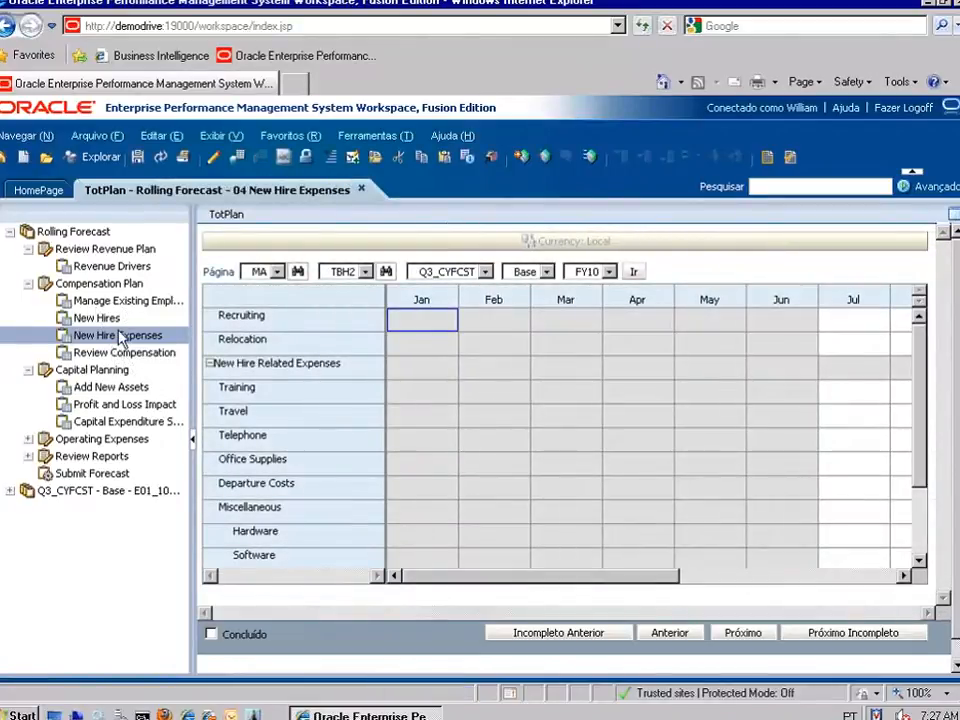
Visit Profit and Loss Impact and Capital Expenditure Summary, then open Operating Expenses' Department Expenses.
click(130, 406)
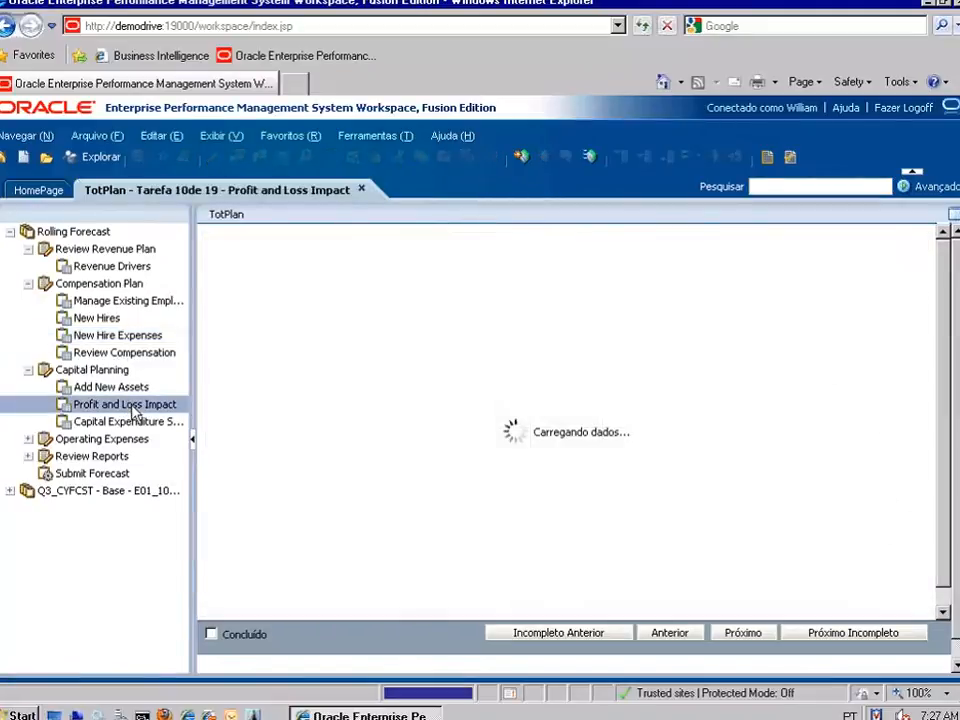
click(133, 422)
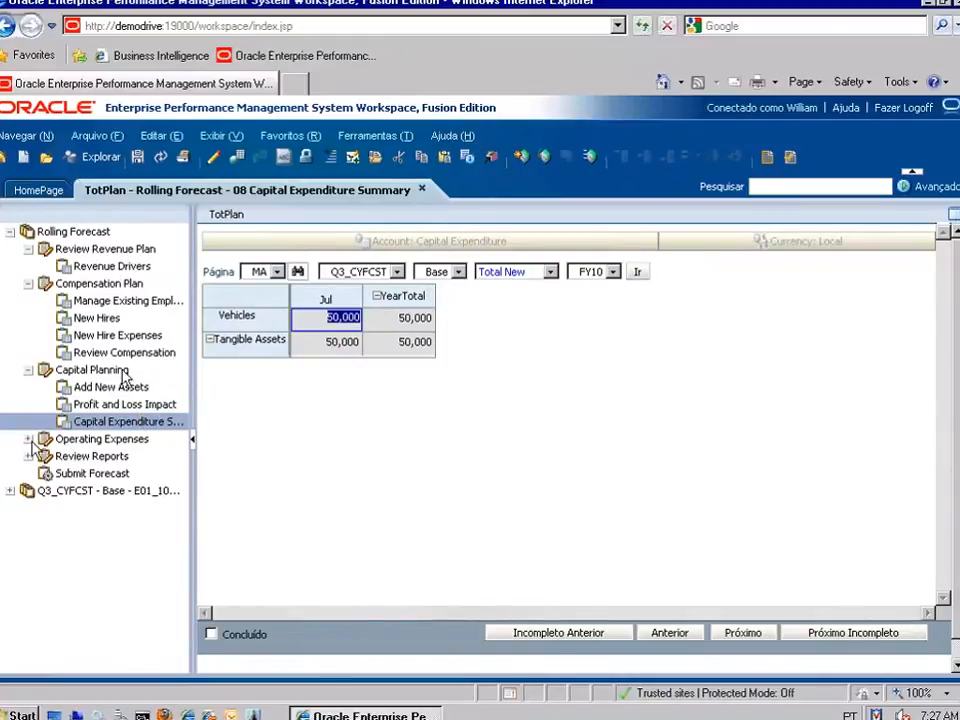
click(50, 441)
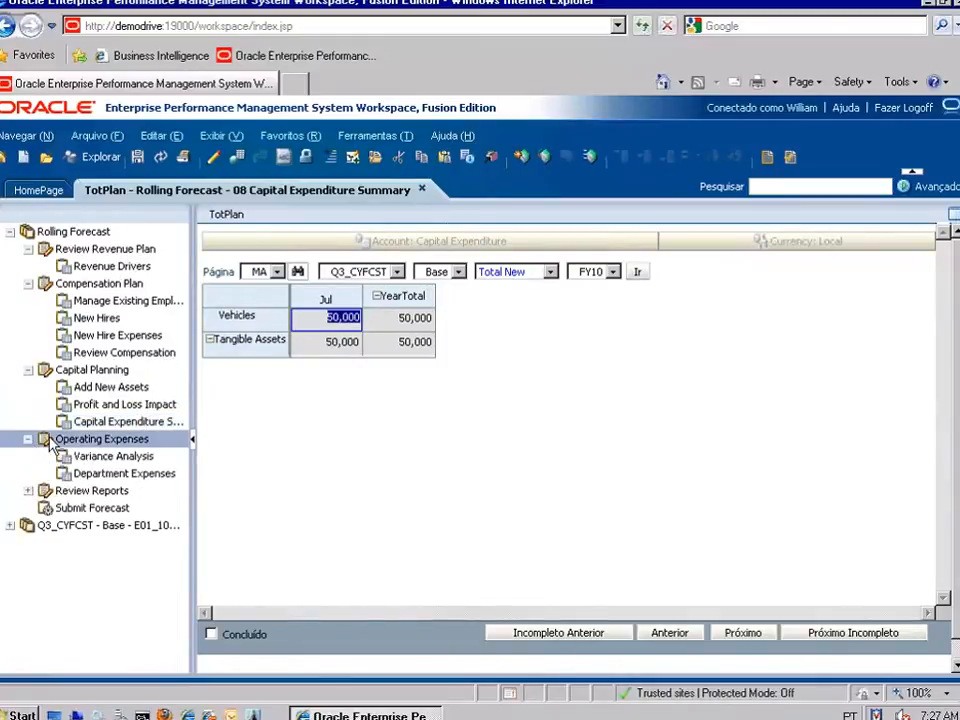
click(135, 474)
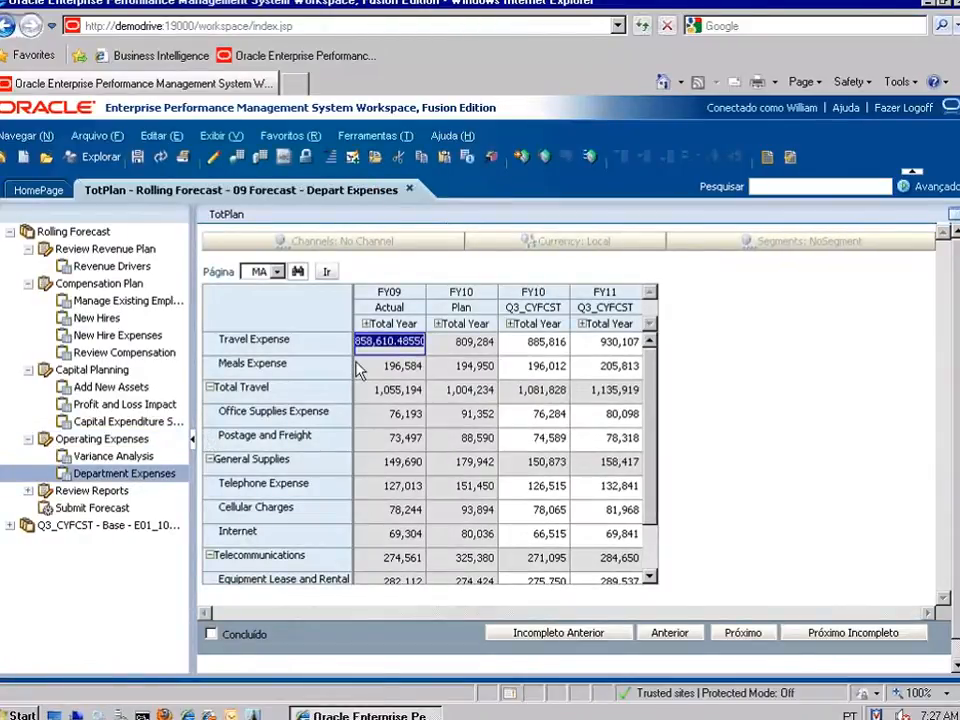
Expand FY11 Total Year into quarters and open Department Expenses in Excel via Smart View.
click(584, 327)
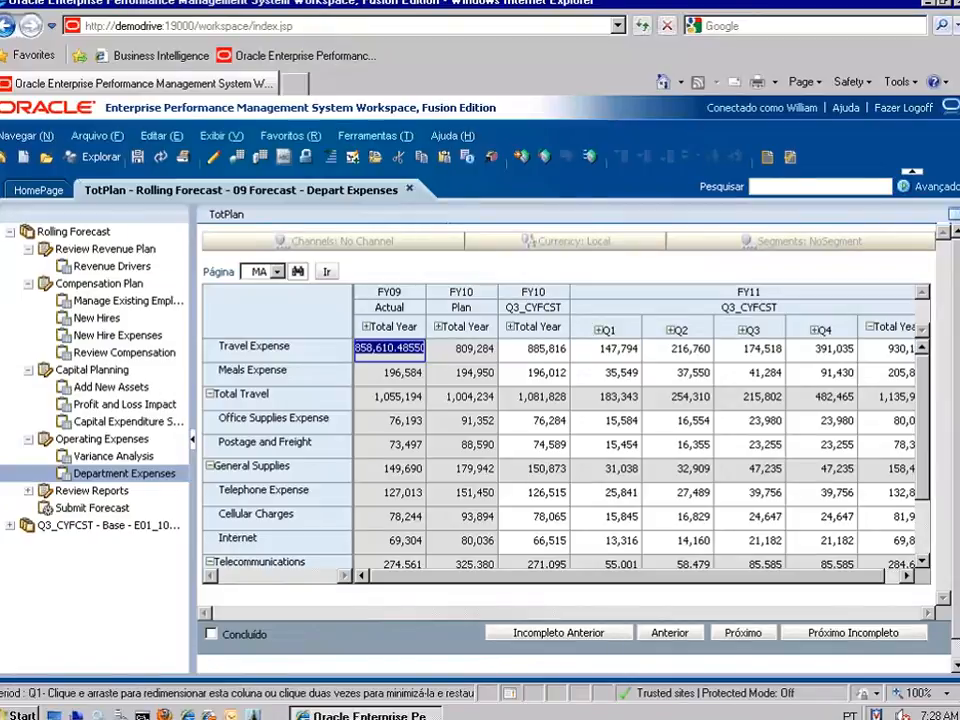
click(491, 162)
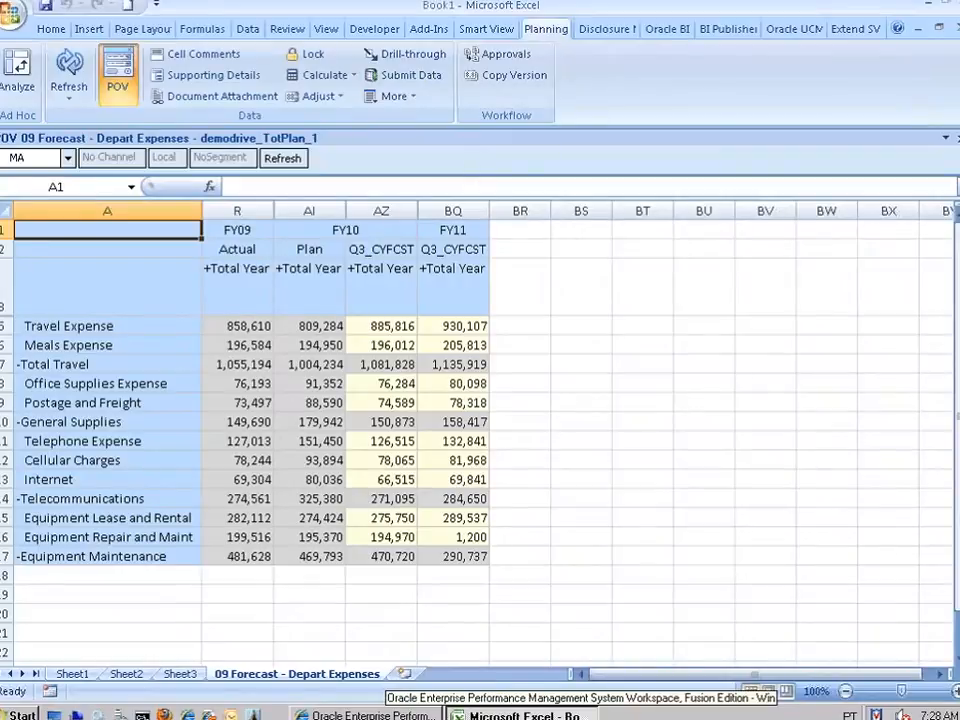
Zoom FY11 Total Year into quarters and Q1 into months, then collapse both back.
double_click(440, 276)
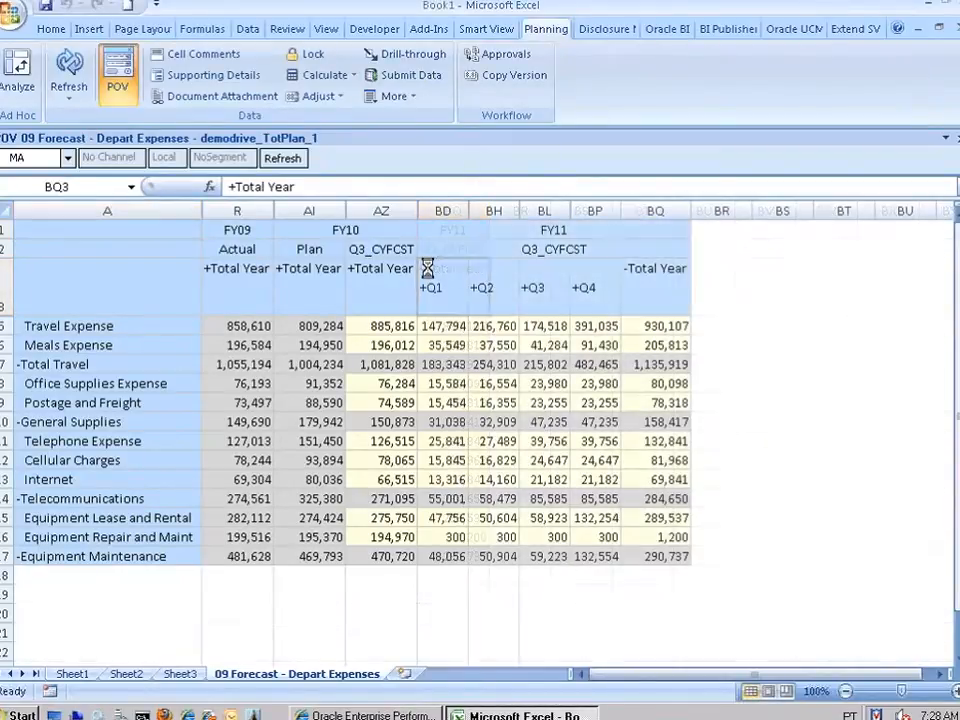
click(424, 289)
double_click(424, 289)
double_click(564, 282)
double_click(640, 268)
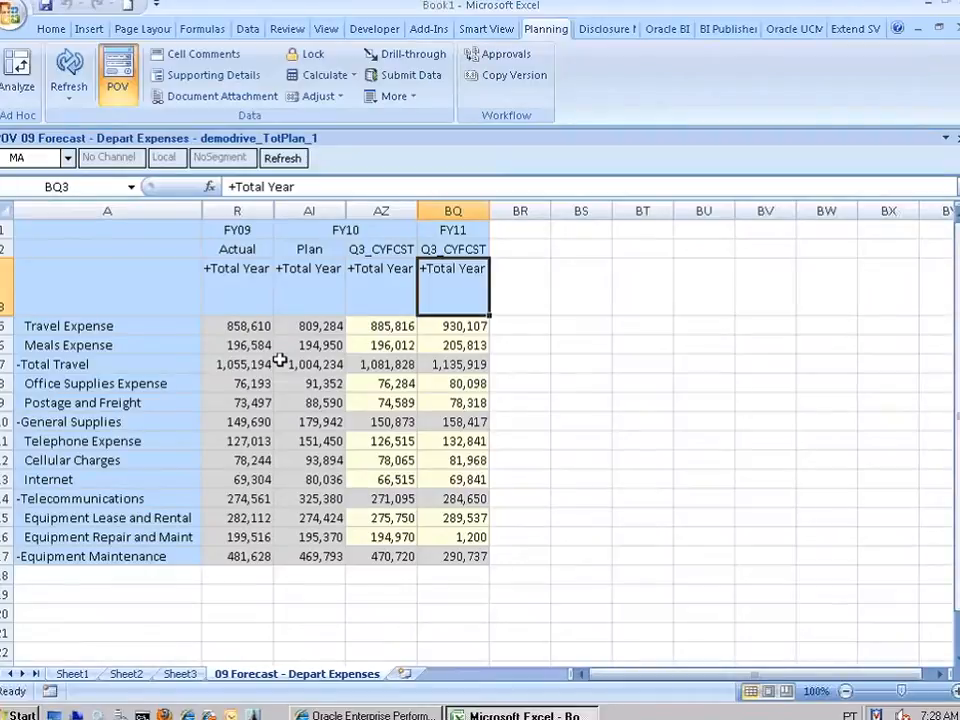
Convert the form to an ad hoc grid on Sheet5 keeping only the Total Travel row.
click(101, 325)
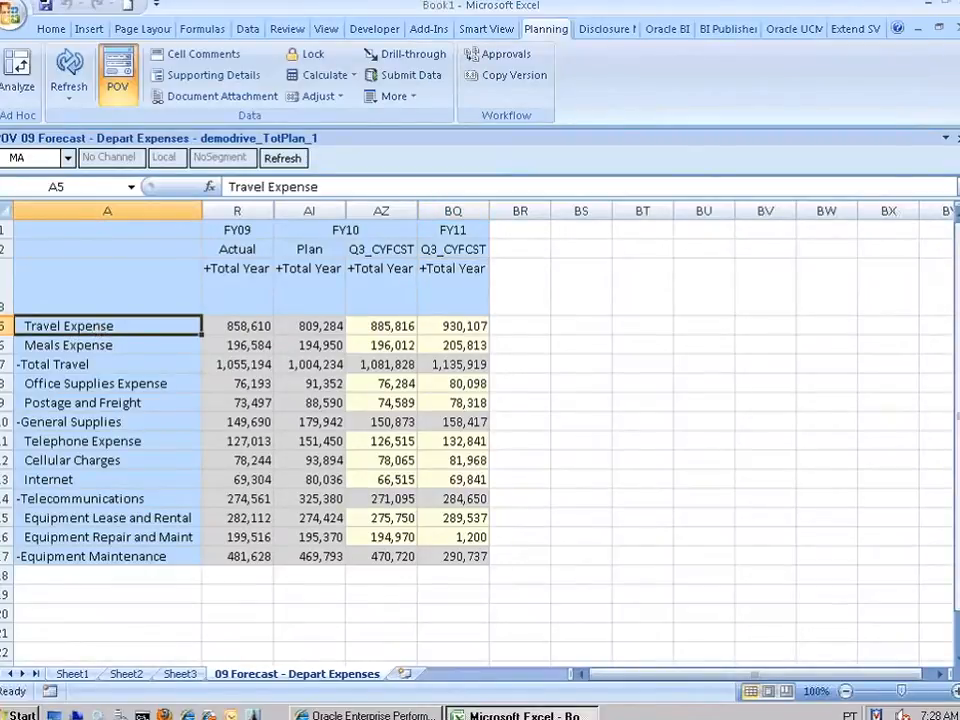
click(14, 74)
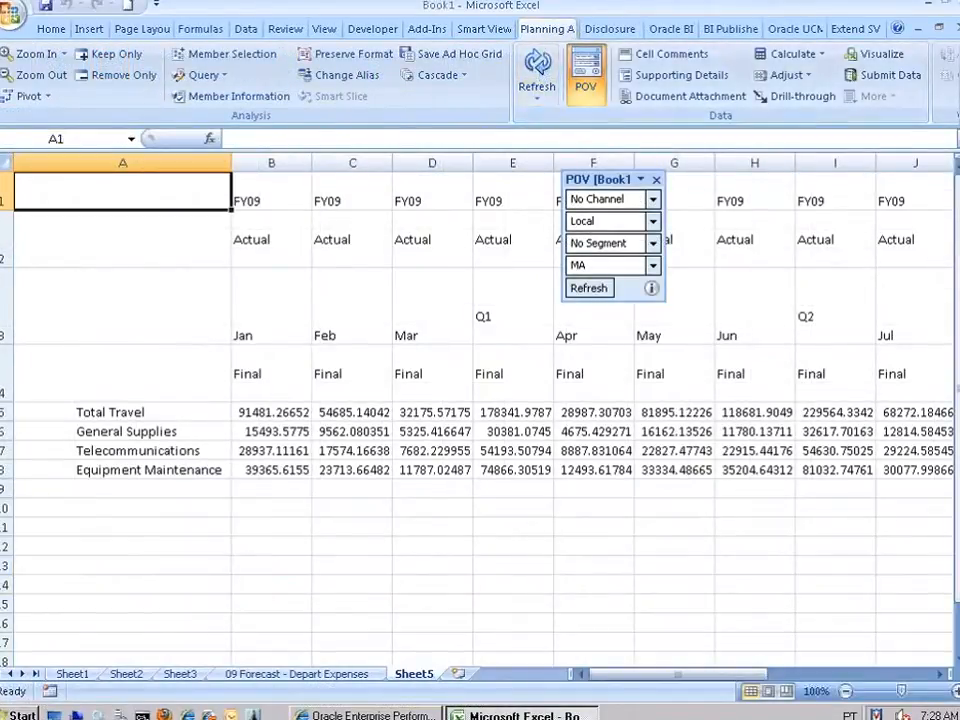
click(116, 414)
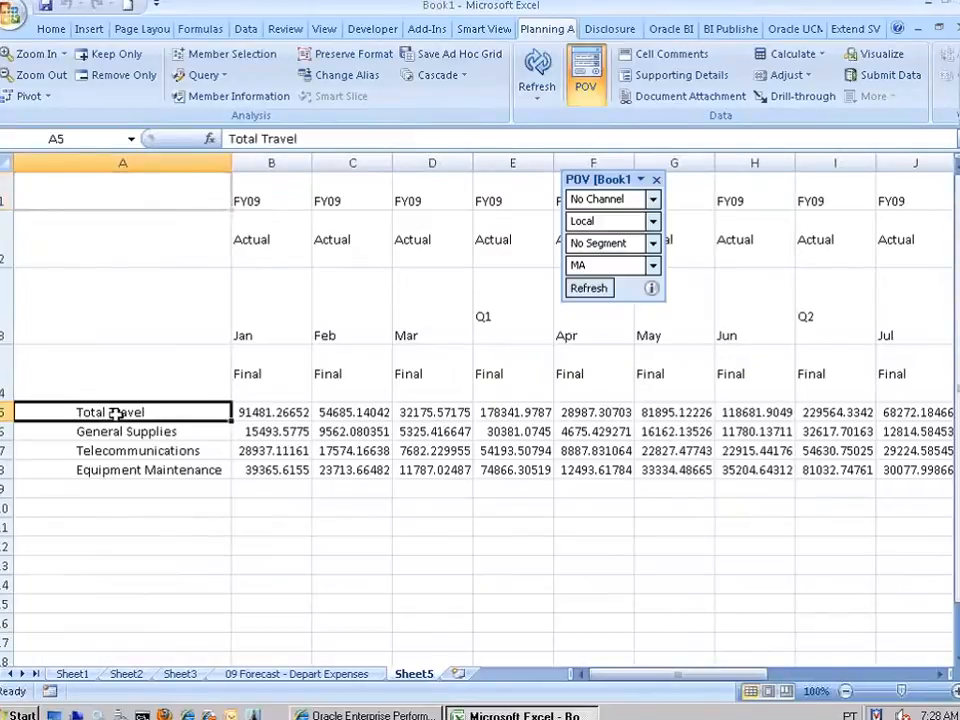
click(115, 56)
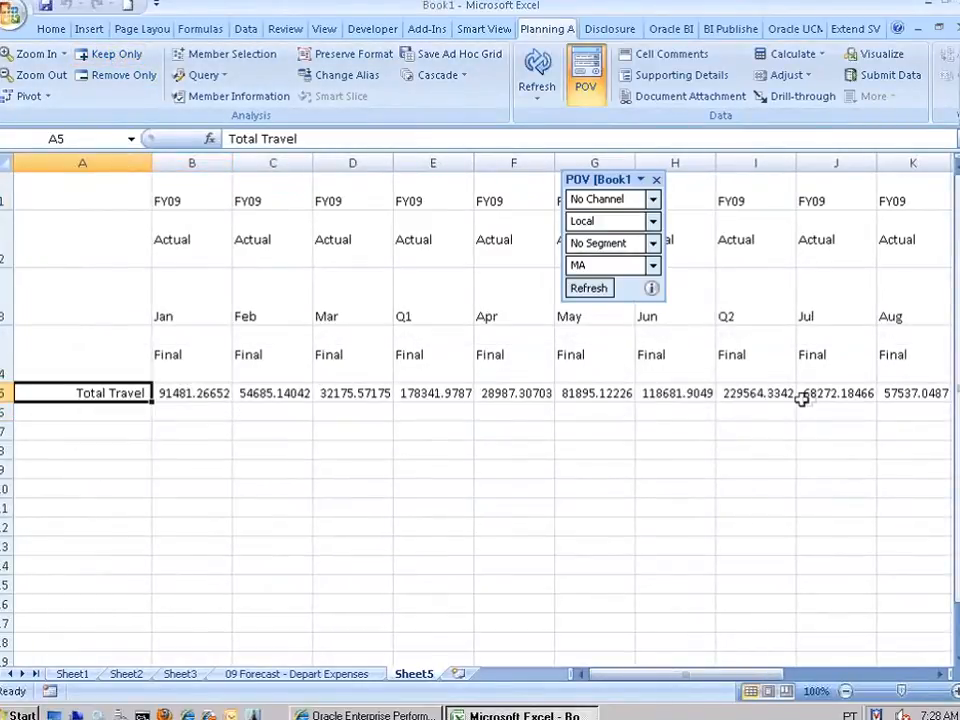
click(488, 34)
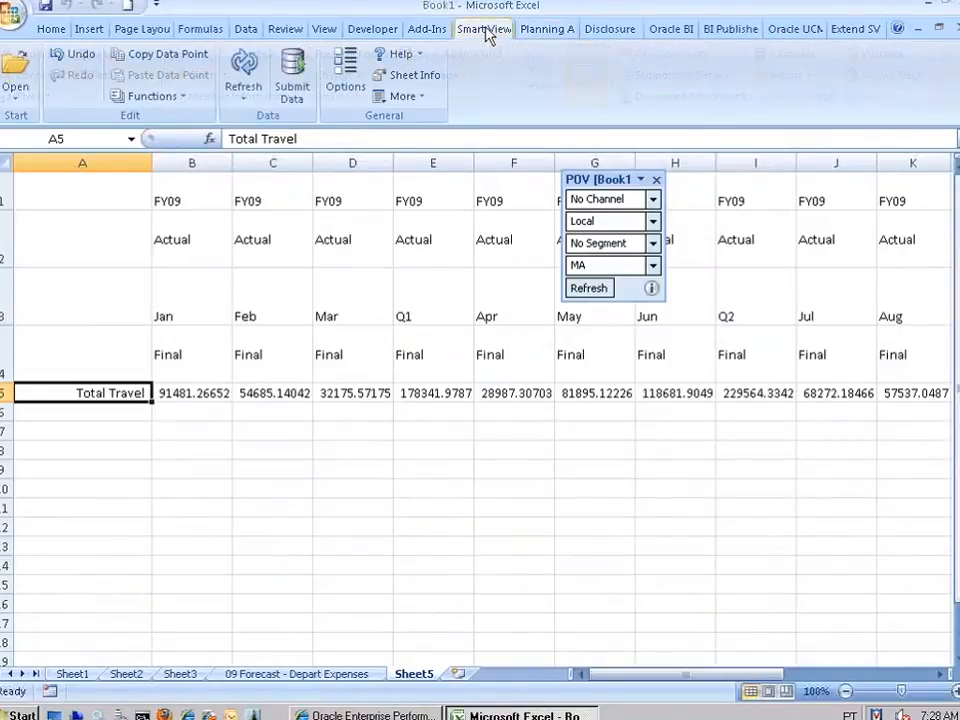
Open TotPlan's Rolling Forecast task list from the Smart View panel's Task Lists.
click(37, 88)
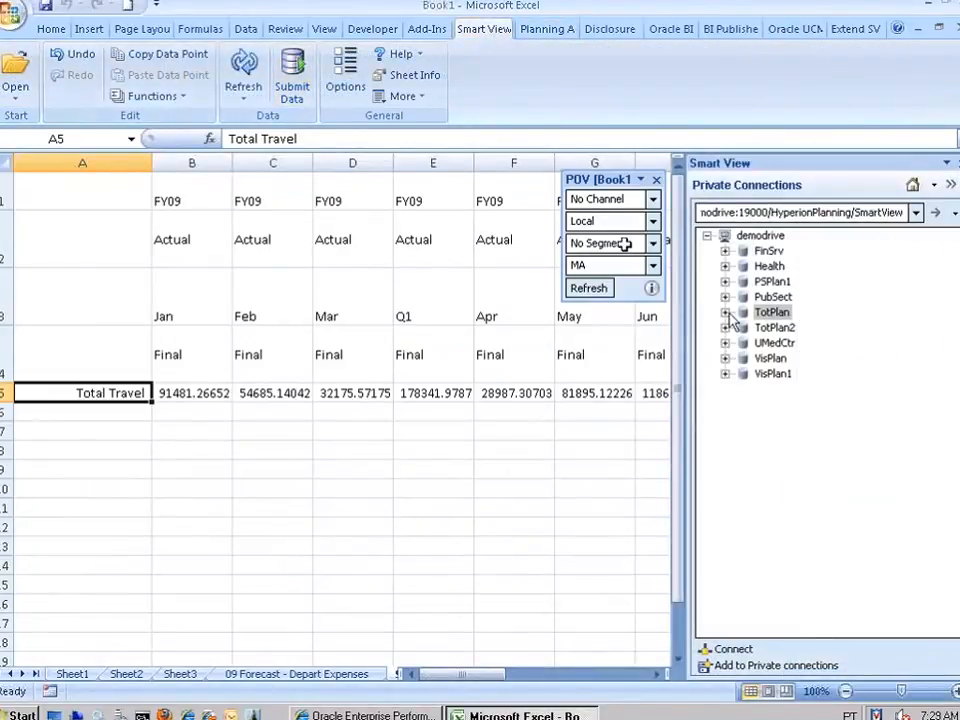
click(725, 313)
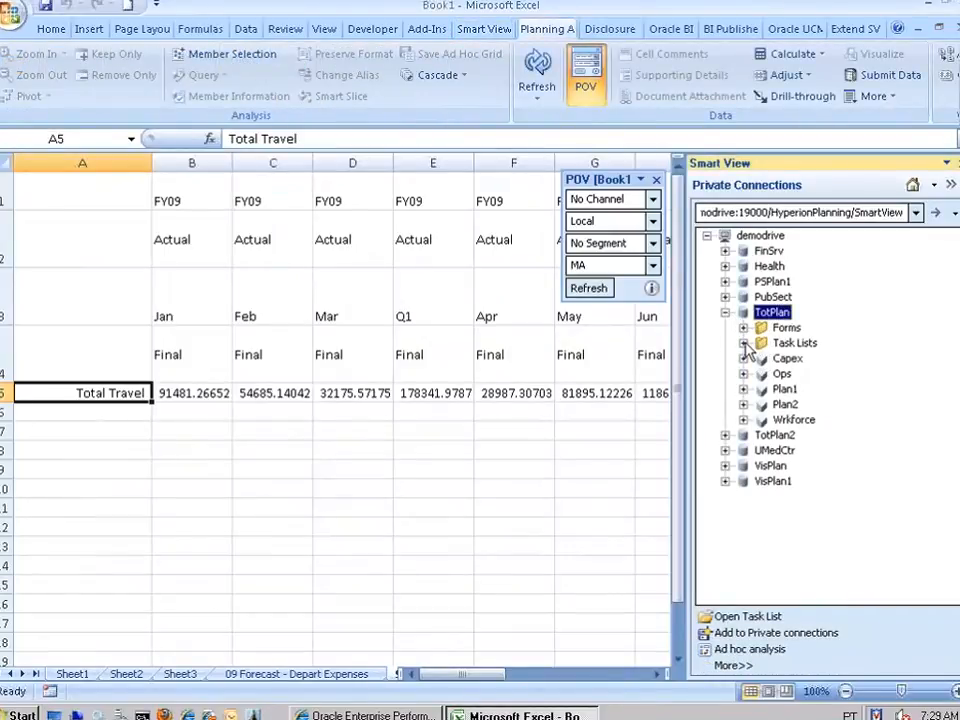
click(743, 343)
double_click(826, 374)
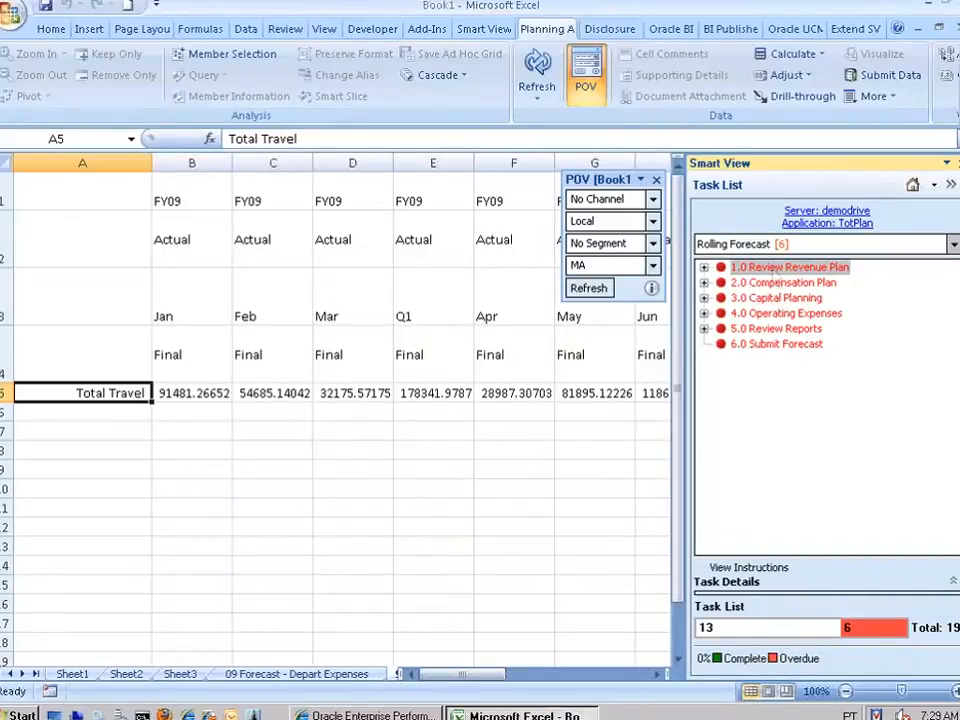
From 6.0 Submit Forecast, view MA's promotional path in Manage Approvals, then close Excel.
click(786, 346)
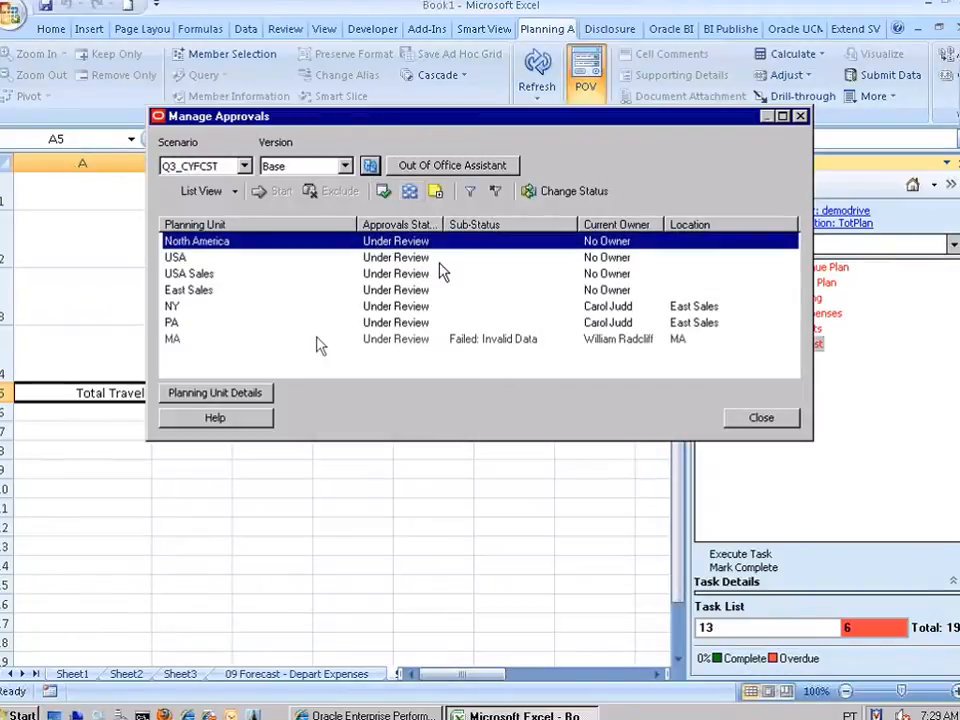
ctrl+click(318, 341)
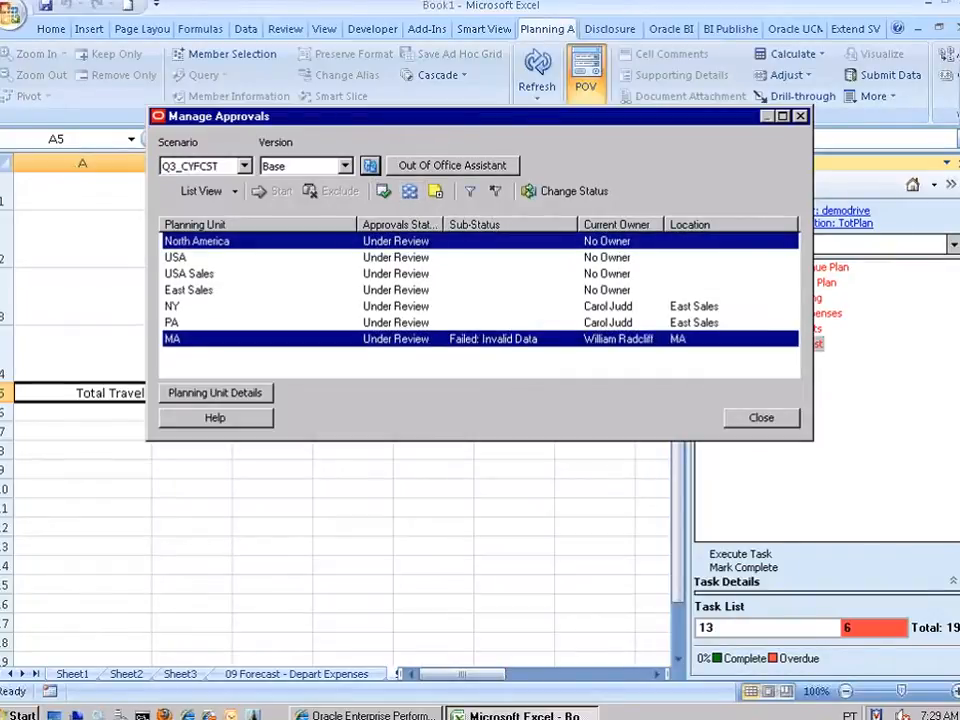
click(410, 192)
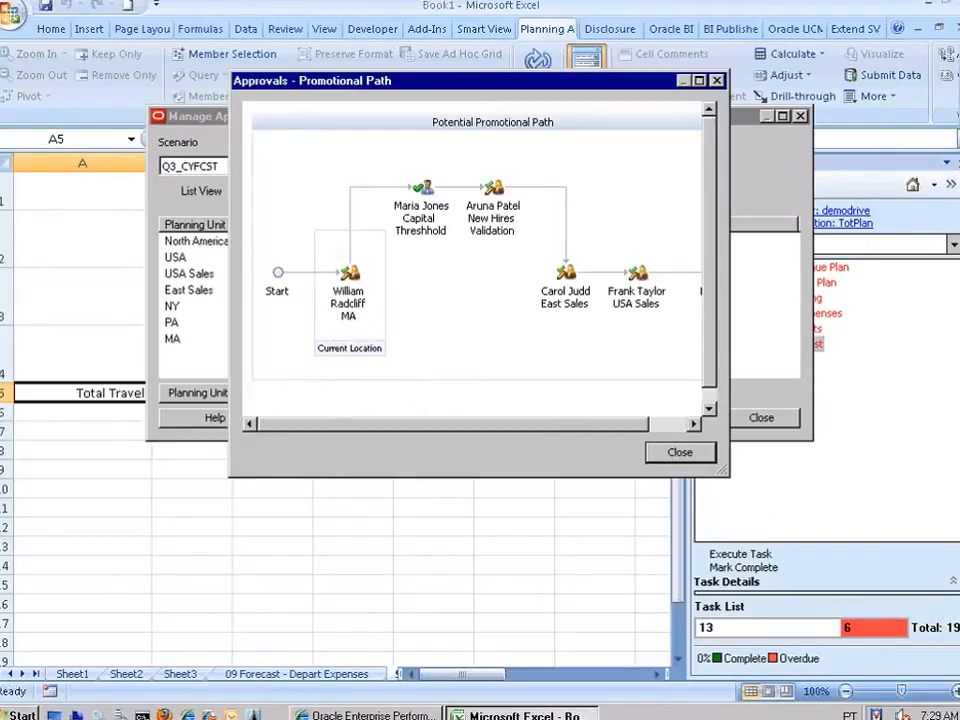
click(680, 452)
click(757, 420)
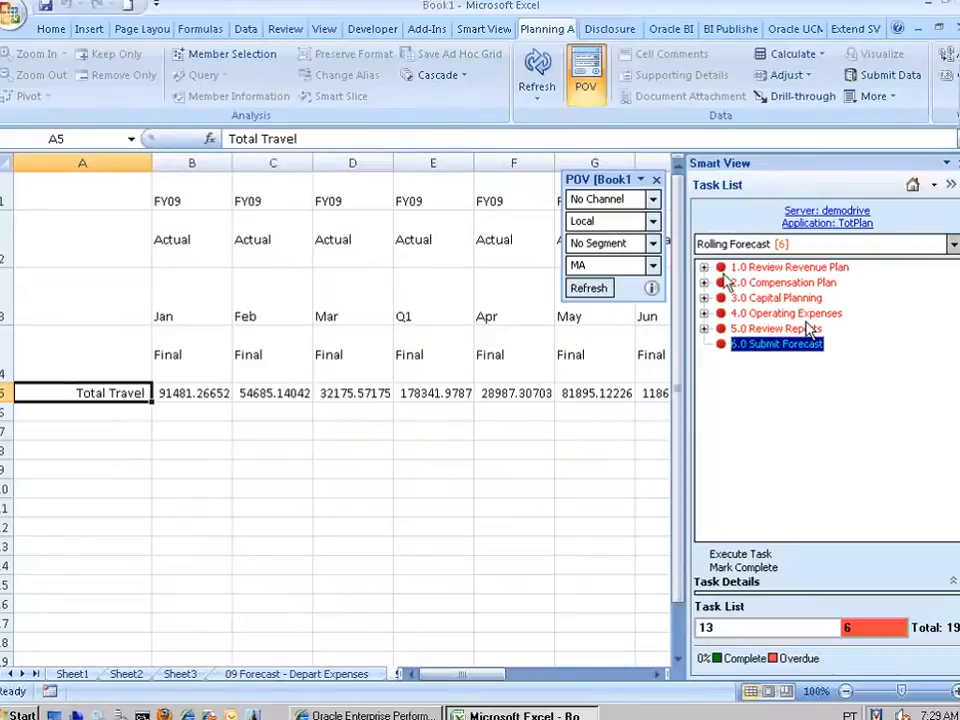
click(957, 27)
Close Excel without saving, then open MA's Submit Forecast approval details and promotional path.
click(495, 398)
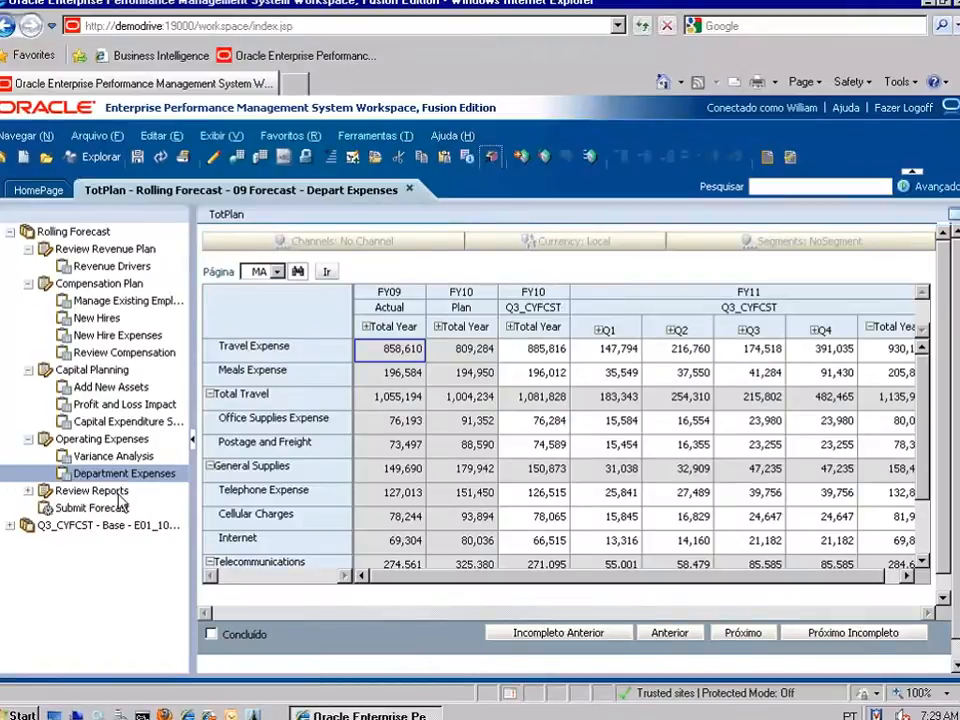
click(112, 507)
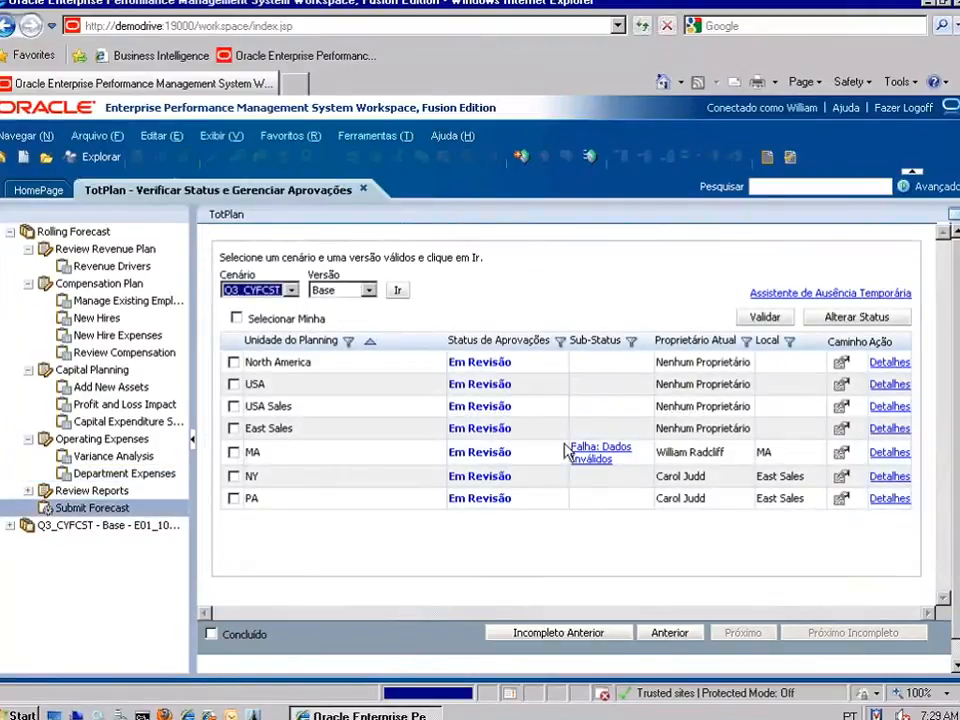
click(234, 453)
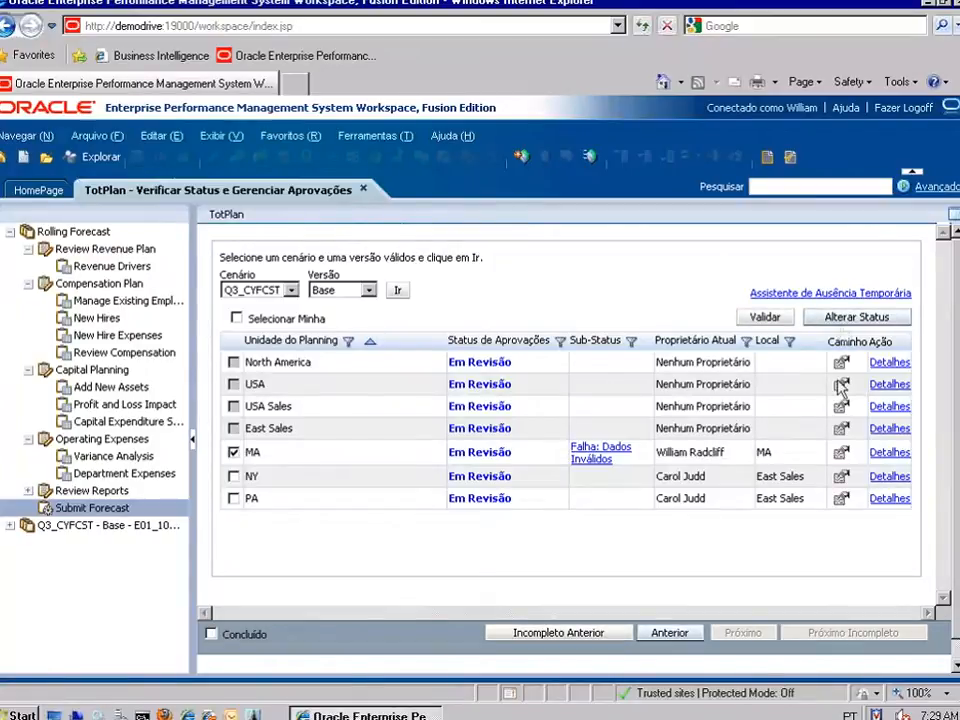
click(889, 452)
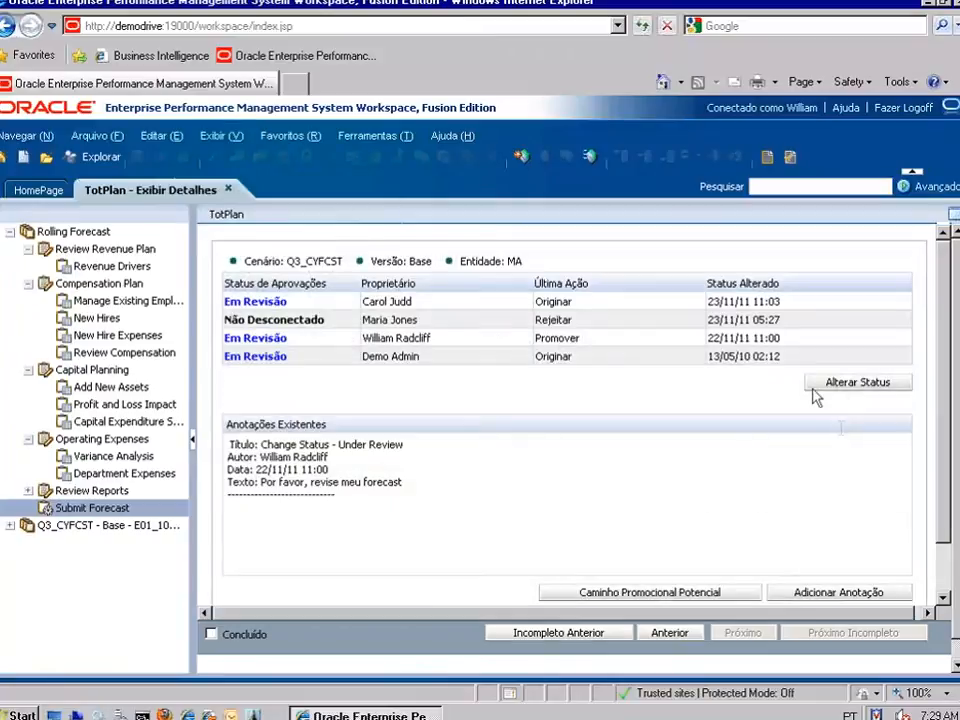
click(725, 597)
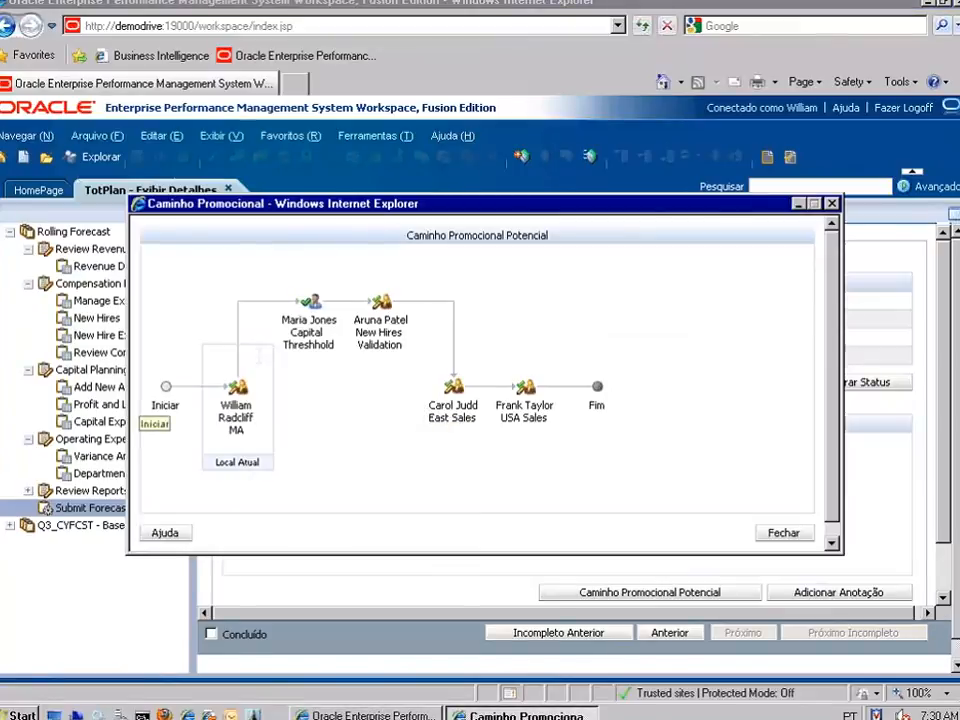
click(785, 534)
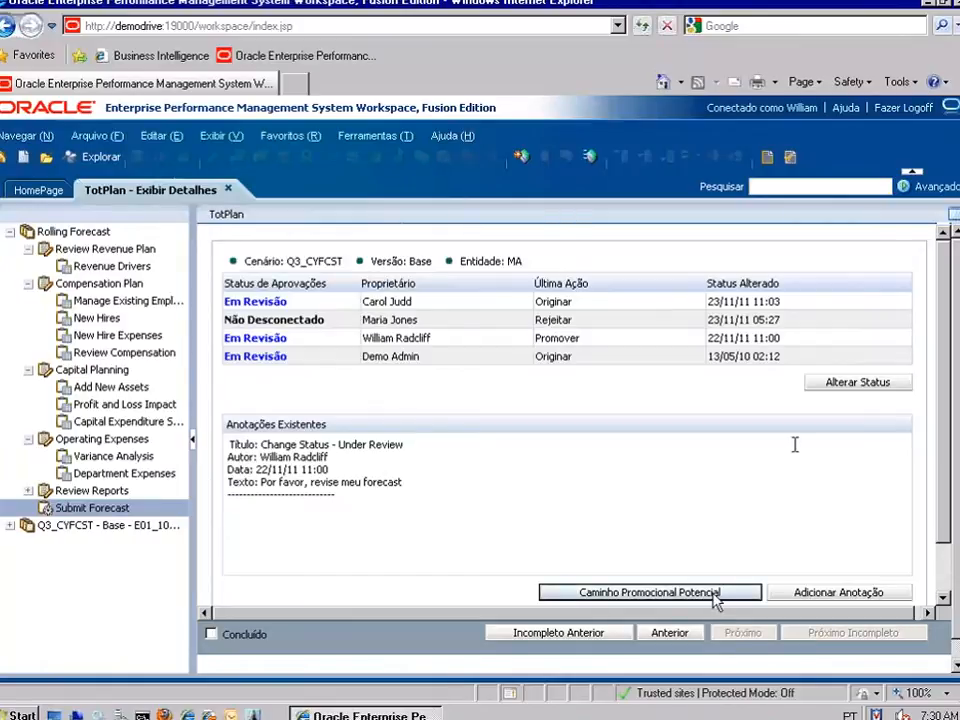
key(Tab)
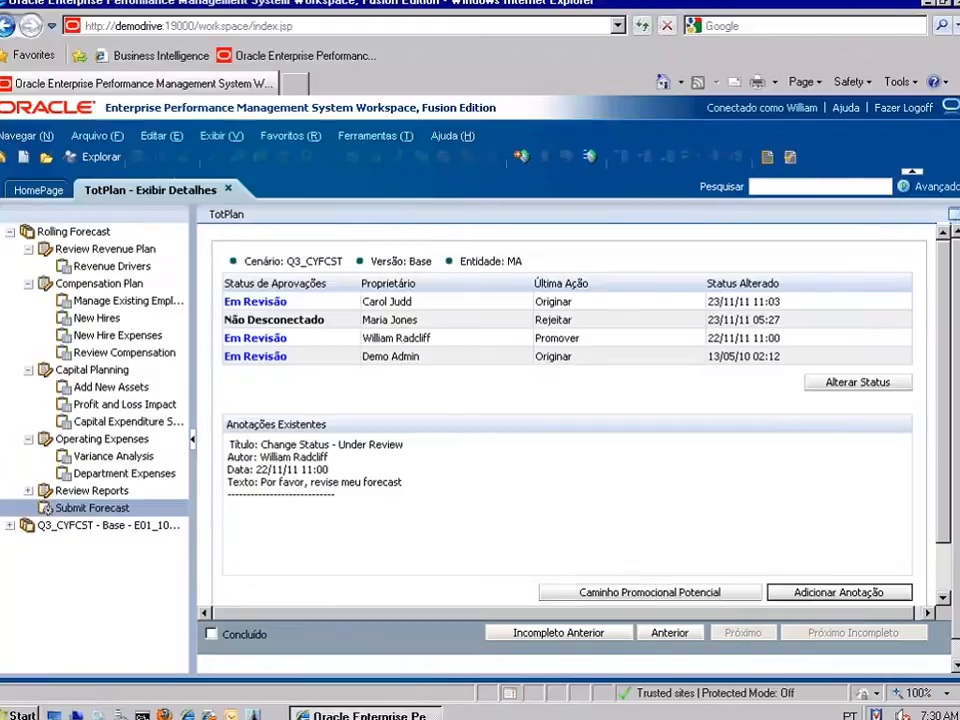
Promote MA automatically with the annotation 'Por favor, revise meu planejamento' and submit.
click(850, 388)
click(342, 389)
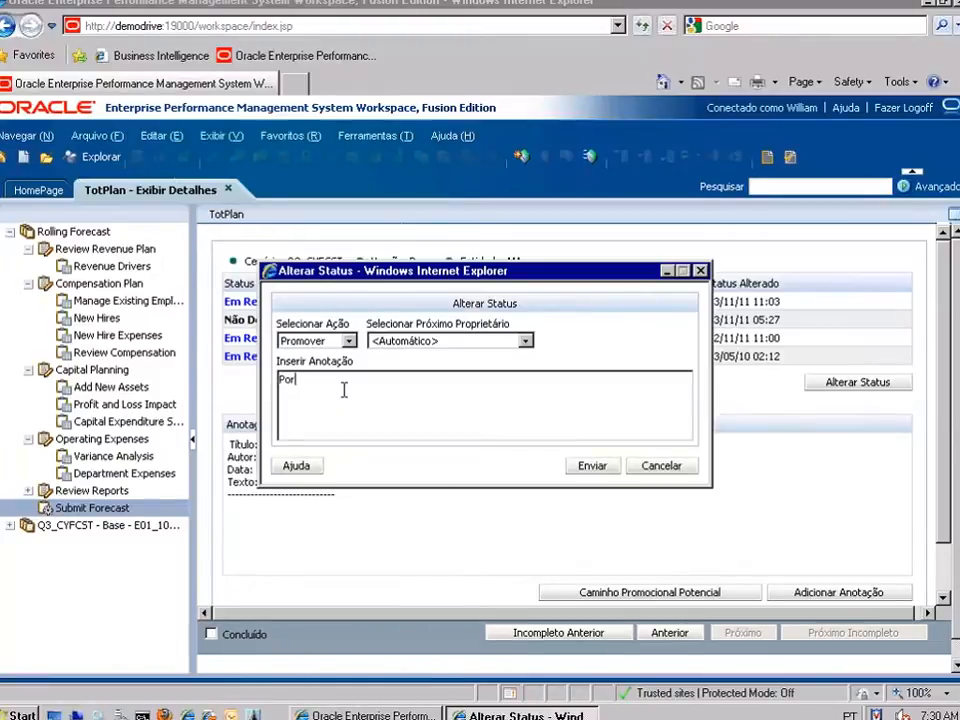
text(Por favor, revise meu planejamento)
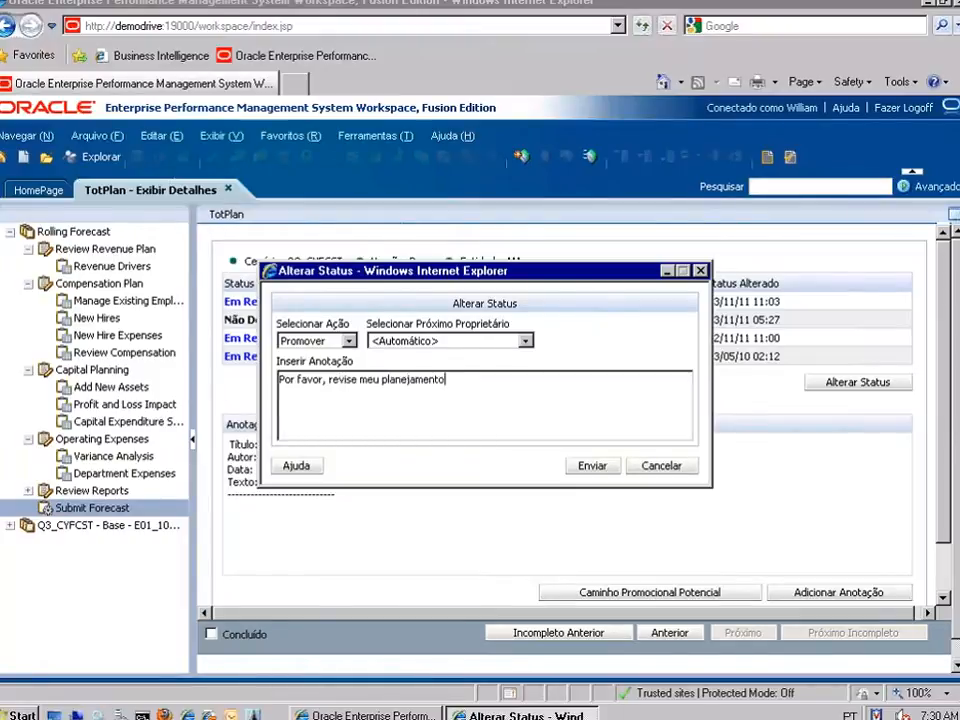
click(587, 467)
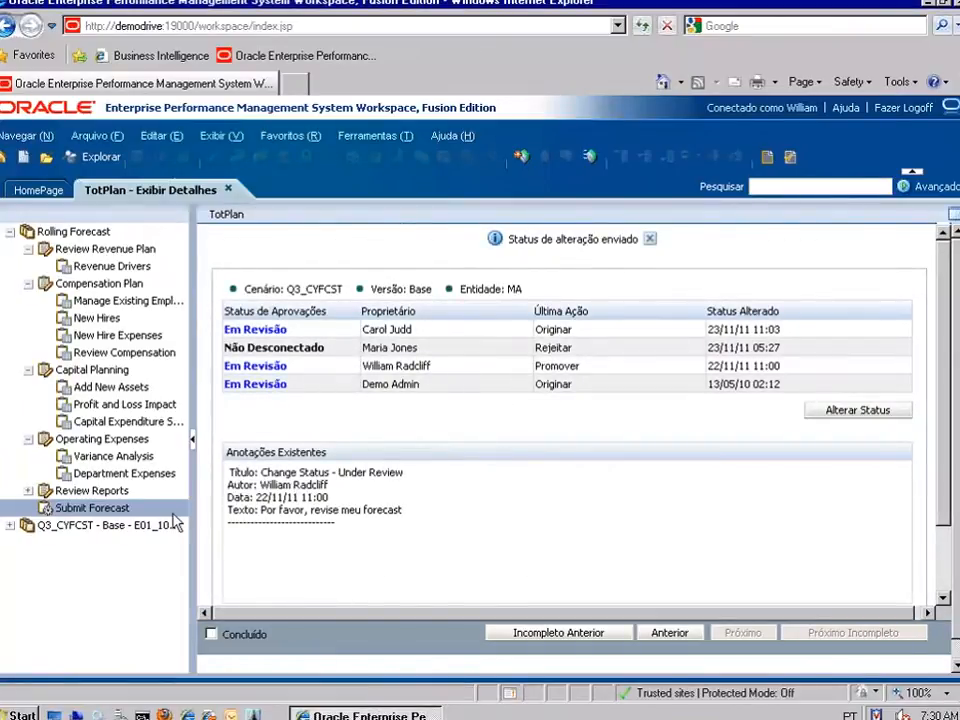
From Submit Forecast, review MA's approval details and potential promotion path, then close it.
click(104, 510)
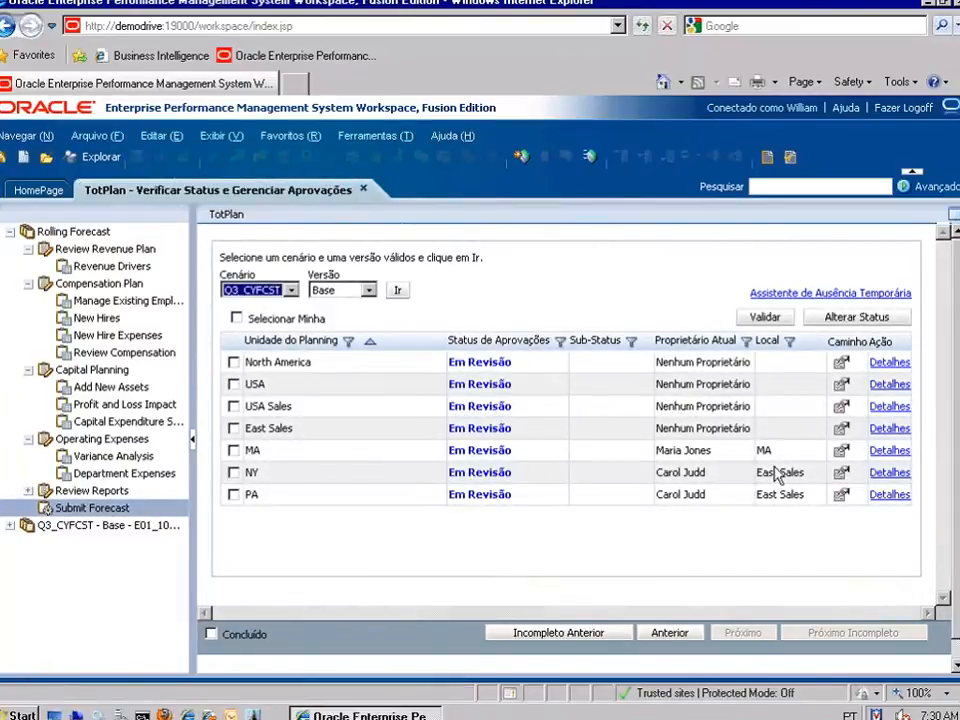
click(889, 452)
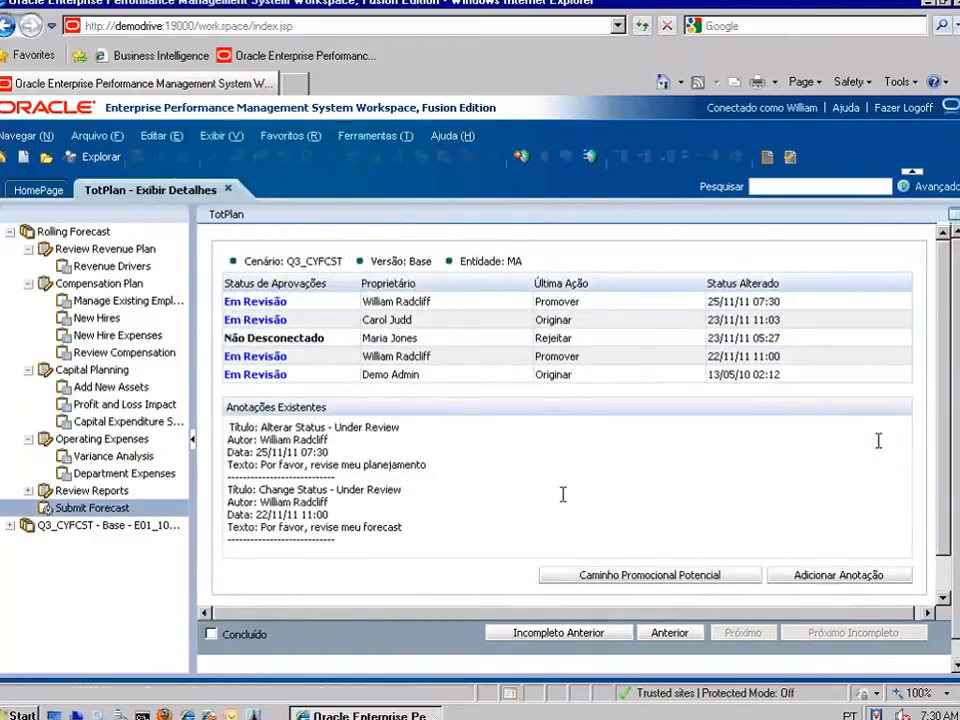
click(672, 575)
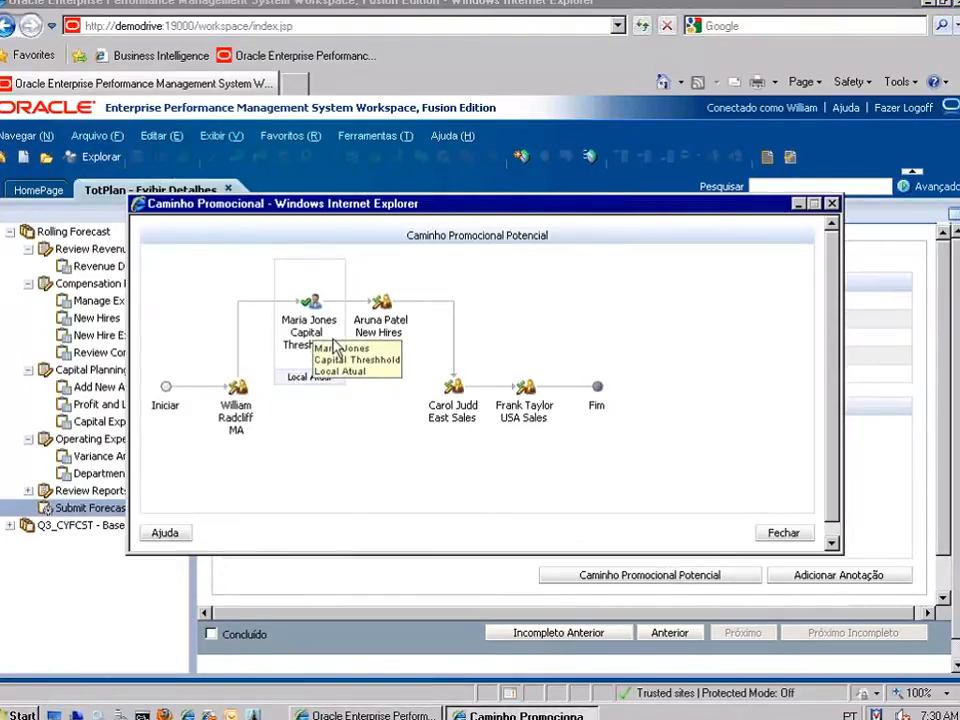
click(783, 532)
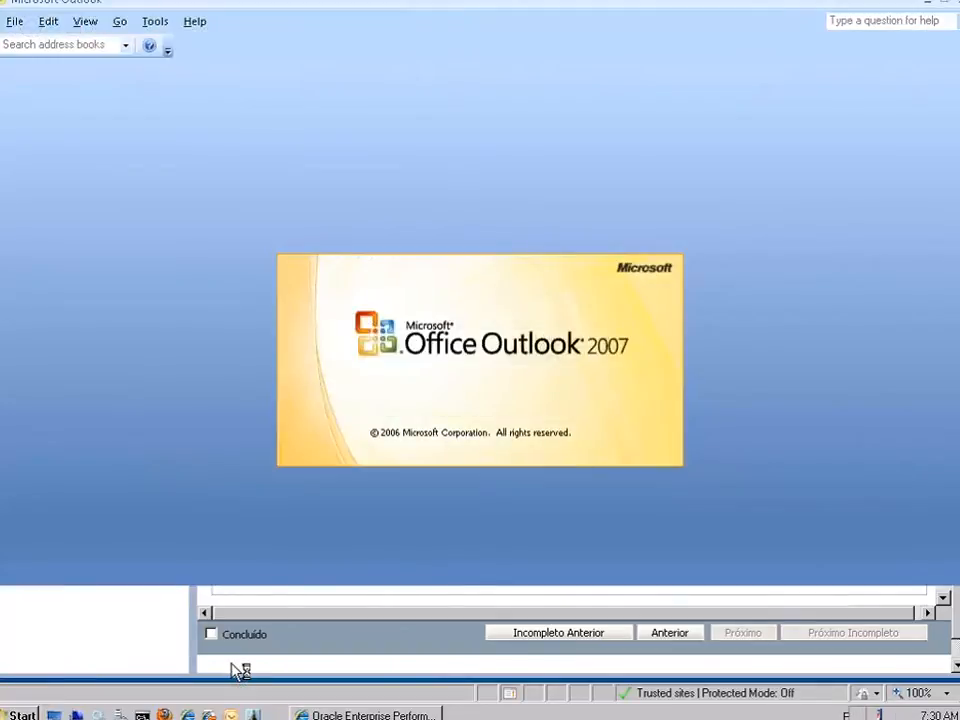
Start Outlook under the reviewer's mail profile, briefly bringing Workspace forward before returning to Outlook.
click(541, 314)
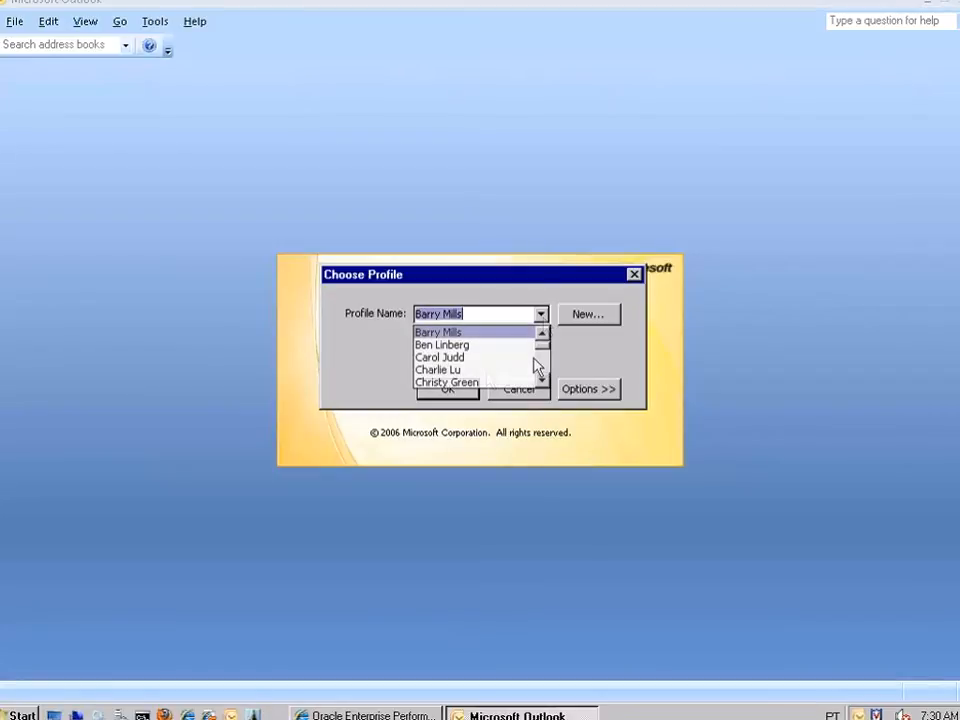
click(541, 380)
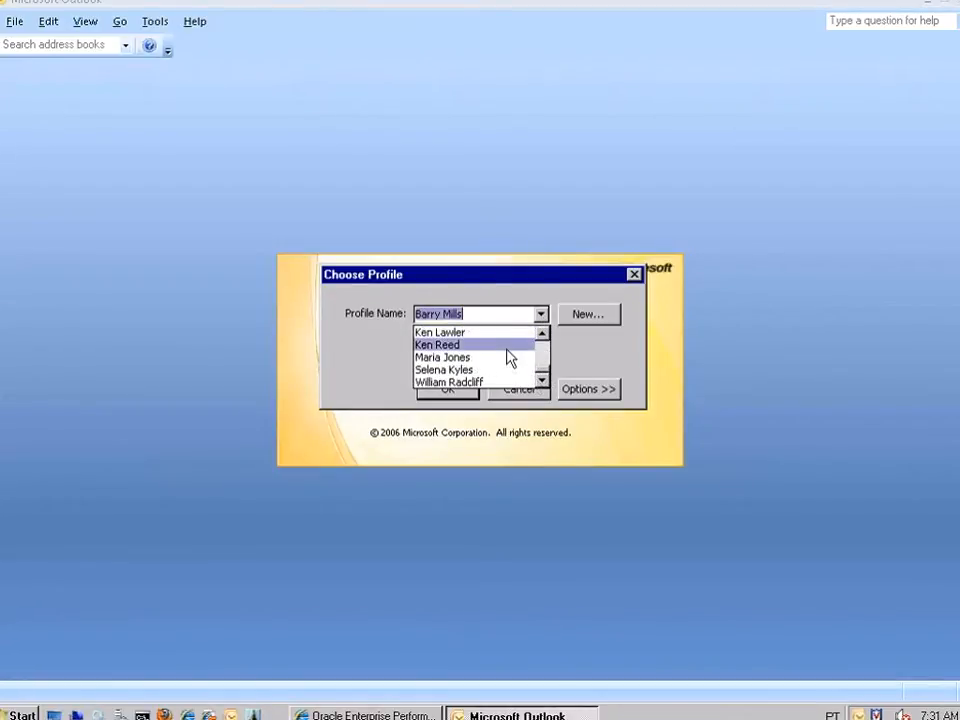
click(508, 369)
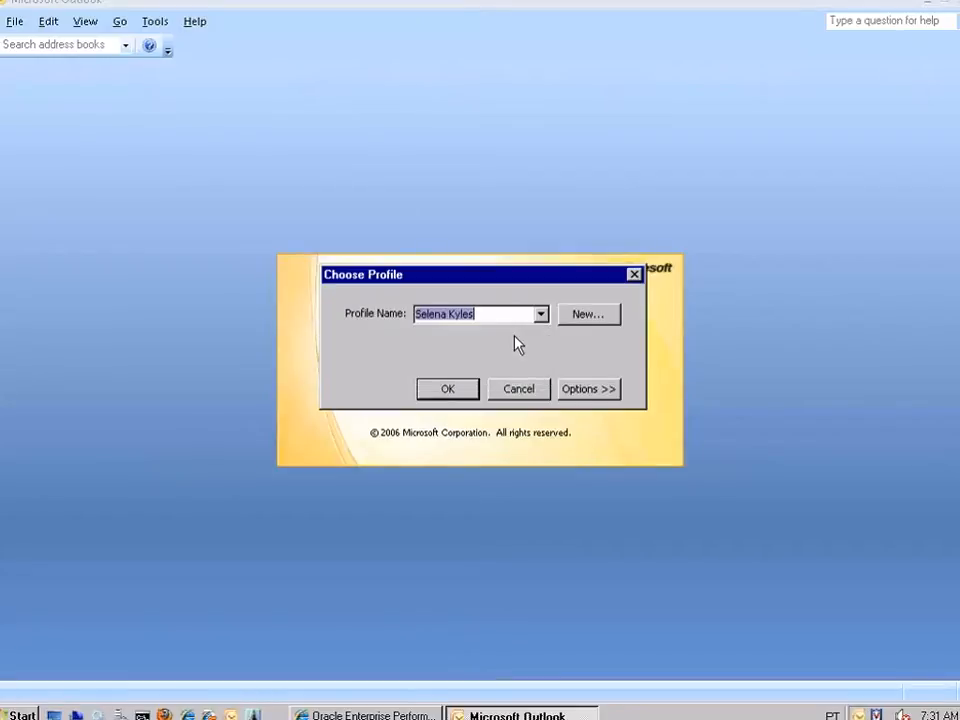
click(541, 314)
click(543, 335)
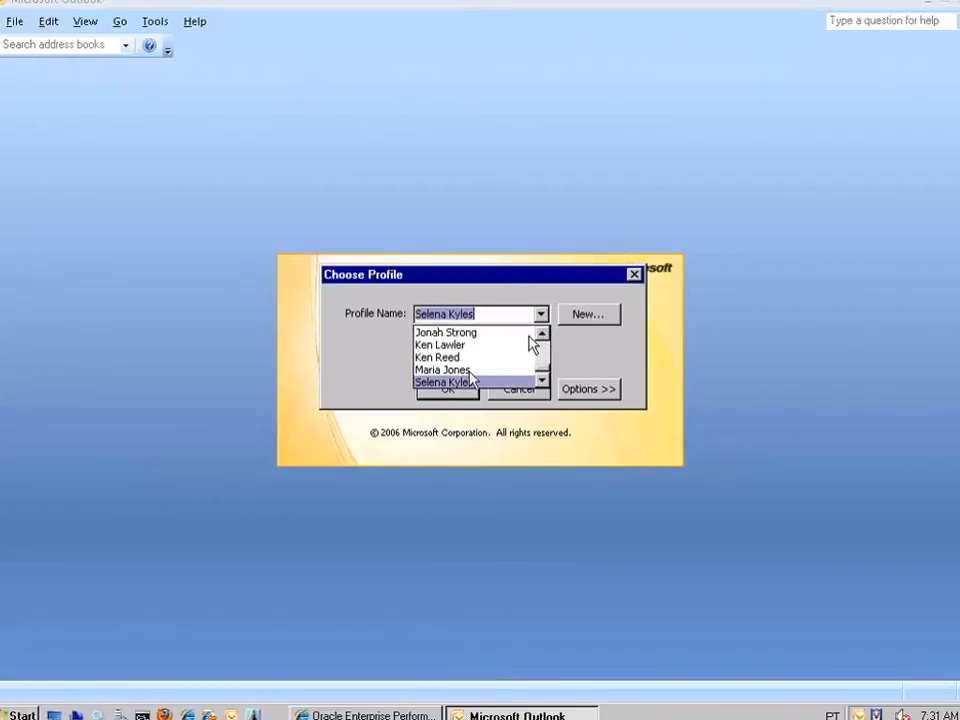
click(450, 369)
click(457, 389)
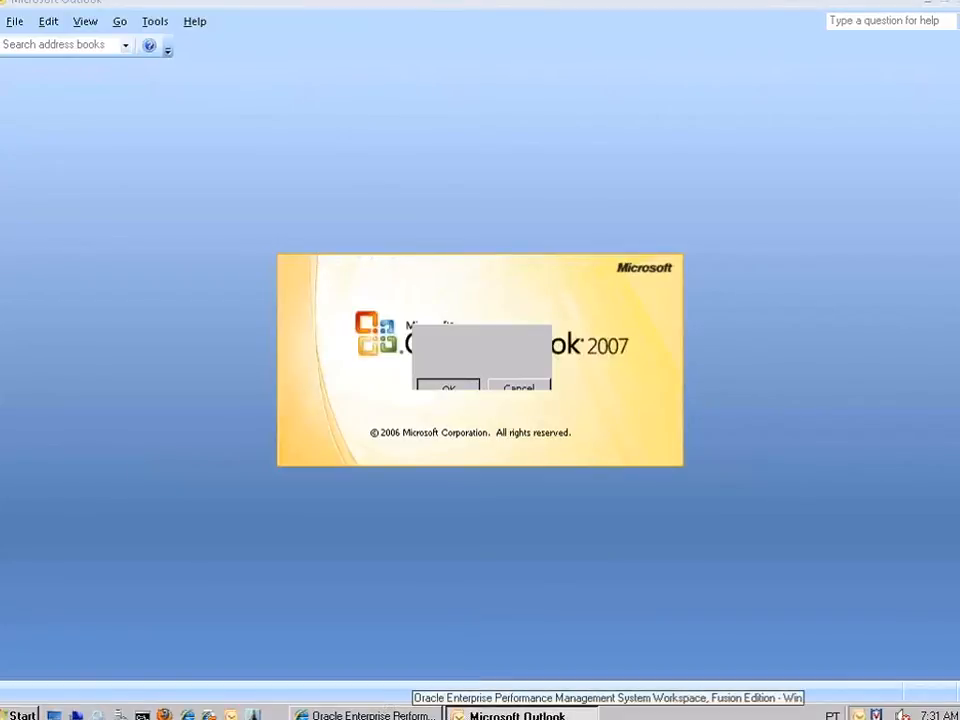
click(370, 714)
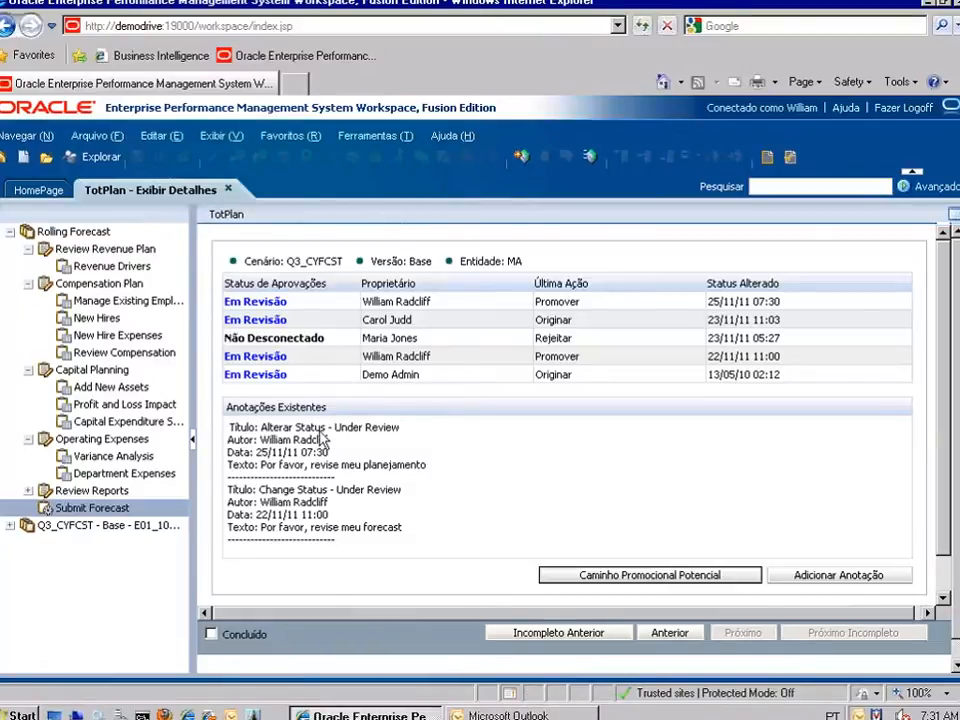
click(548, 714)
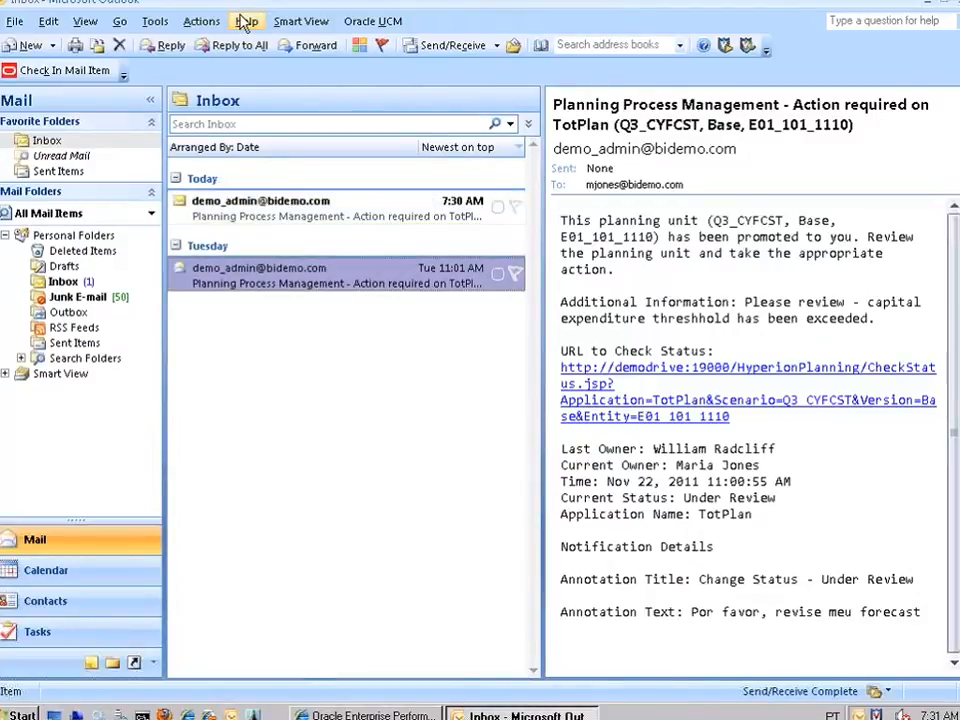
Read the 7:30 AM TotPlan notification email and open Smart View's recent Rolling Forecast task list.
click(302, 214)
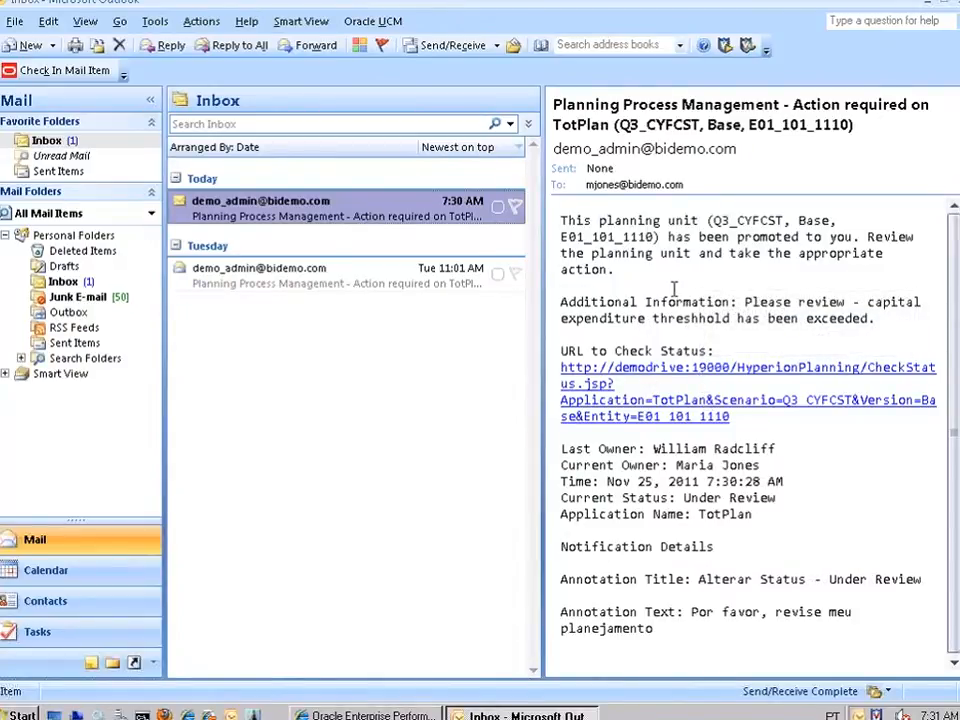
click(298, 24)
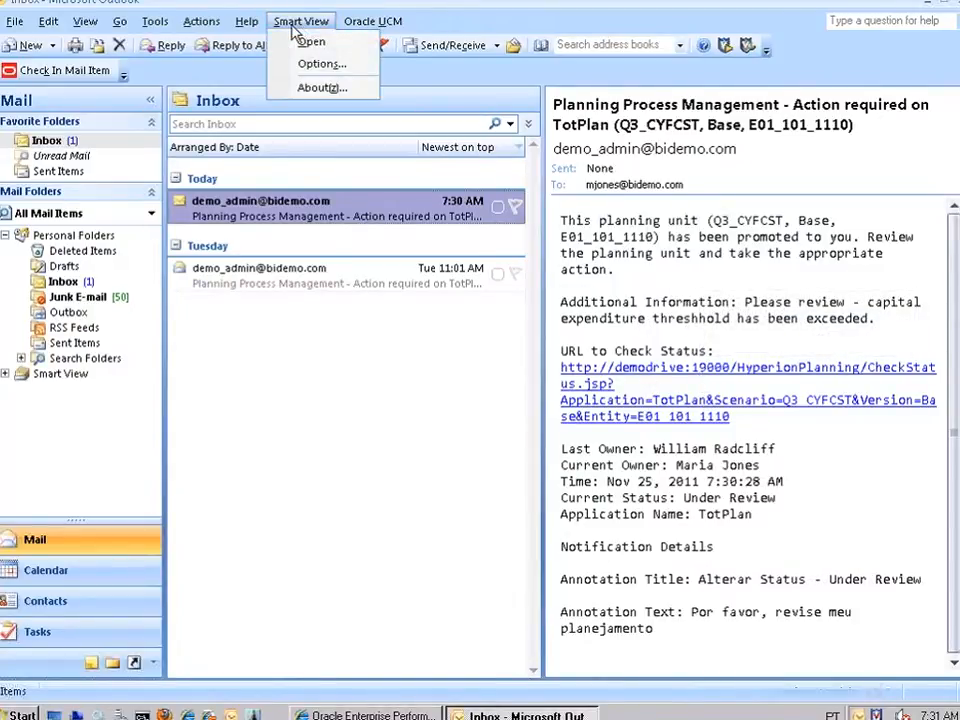
click(311, 42)
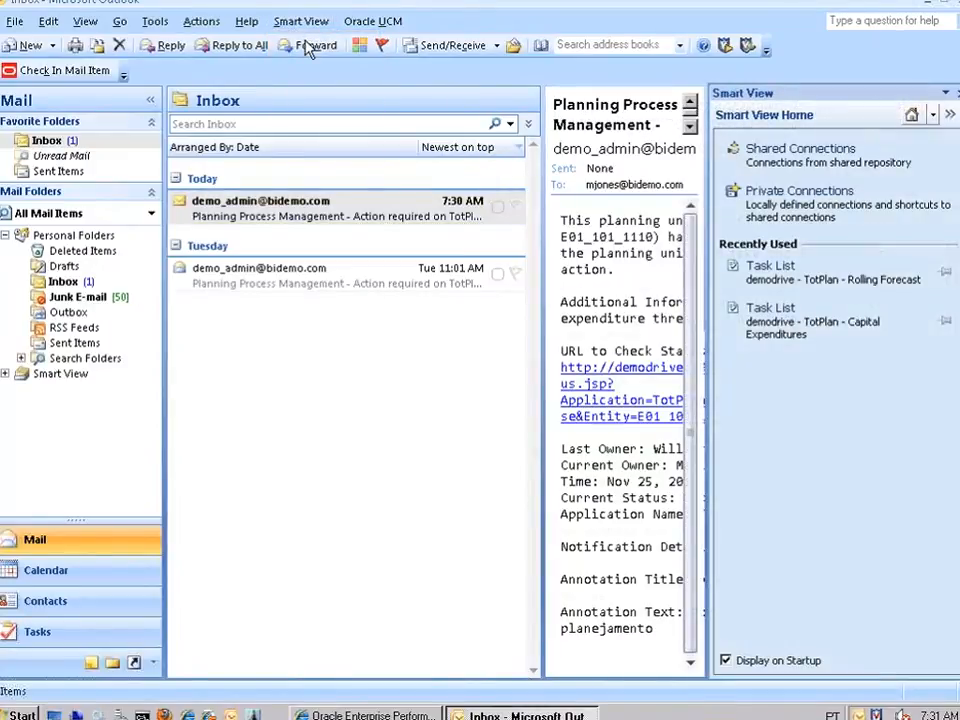
click(848, 278)
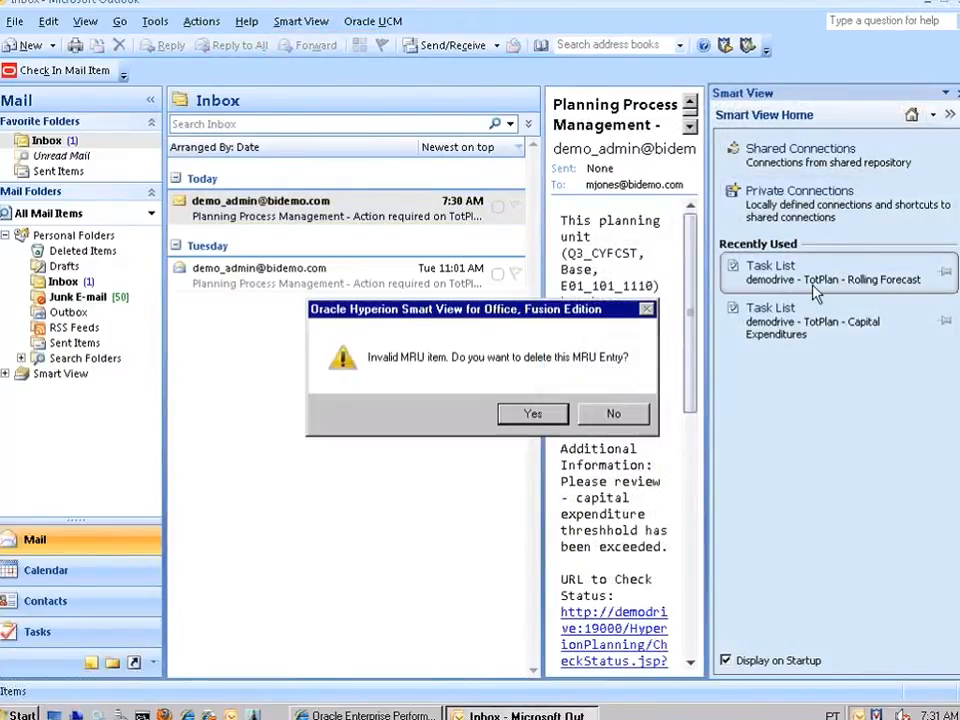
Keep the invalid MRU entry and connect to Shared Connections with the account password.
click(613, 413)
click(792, 151)
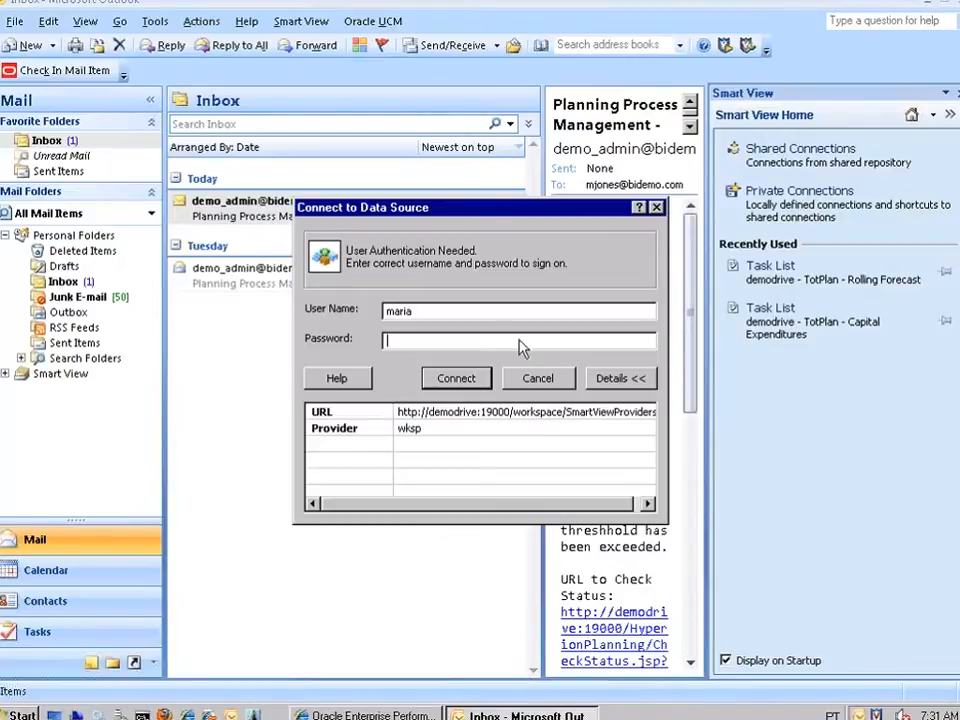
key(BackSpace)
key(BackSpace)
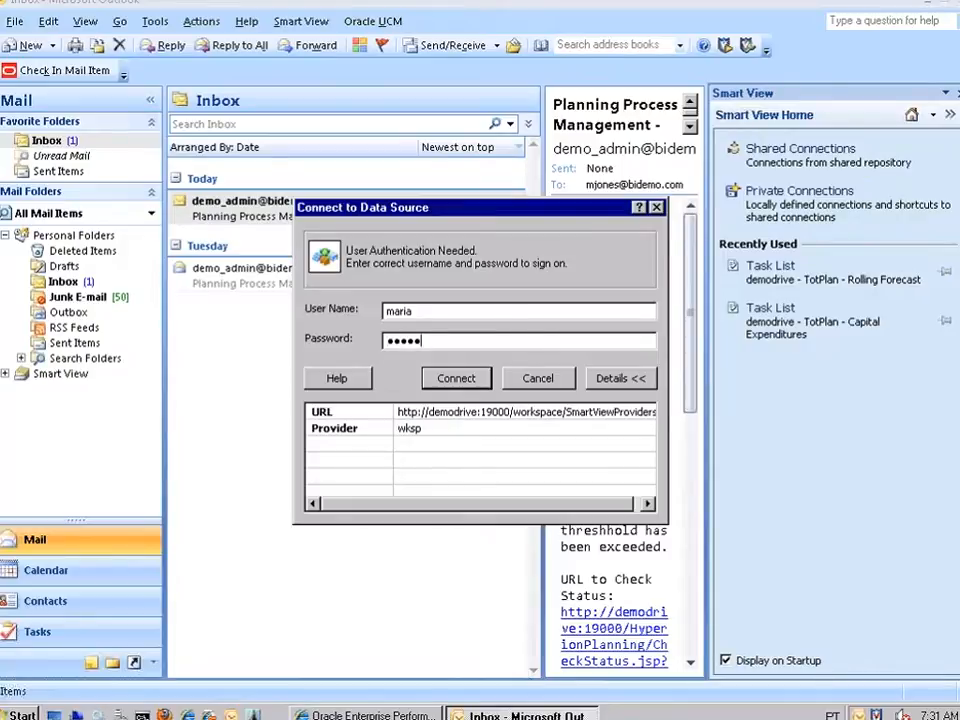
click(458, 379)
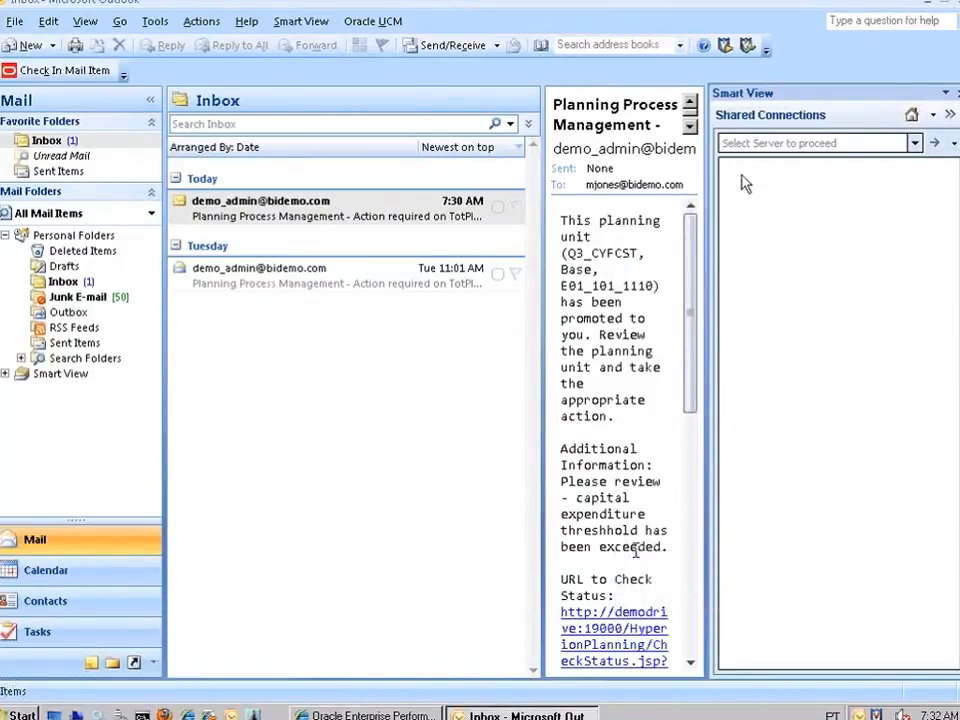
Open the recent Capital Expenditures task list and launch task 1.0 Review Capital Expenditures.
click(910, 116)
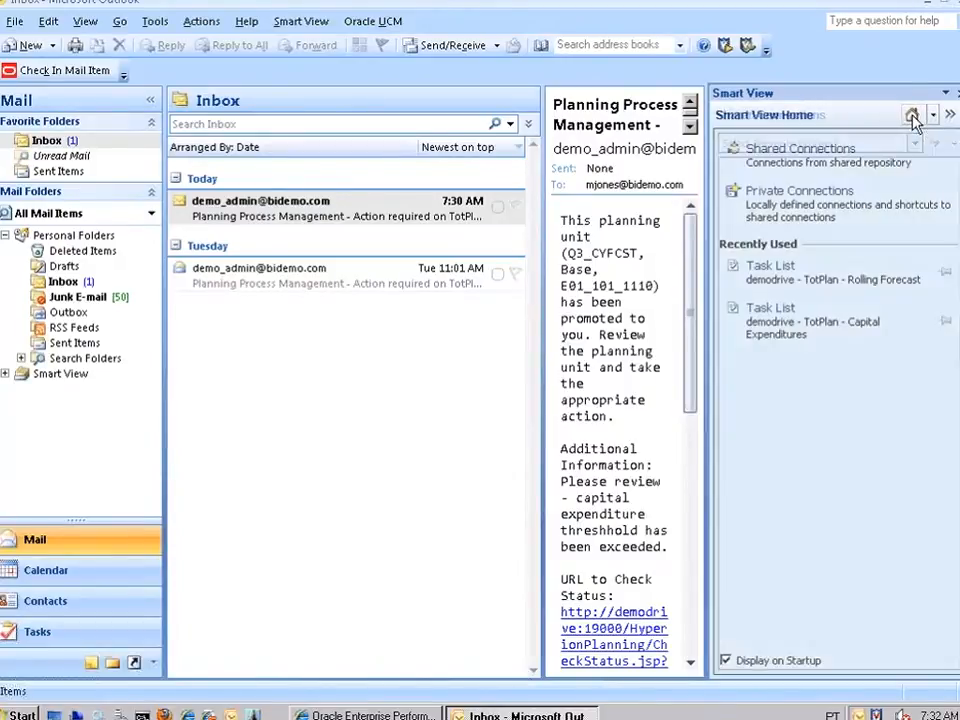
click(810, 316)
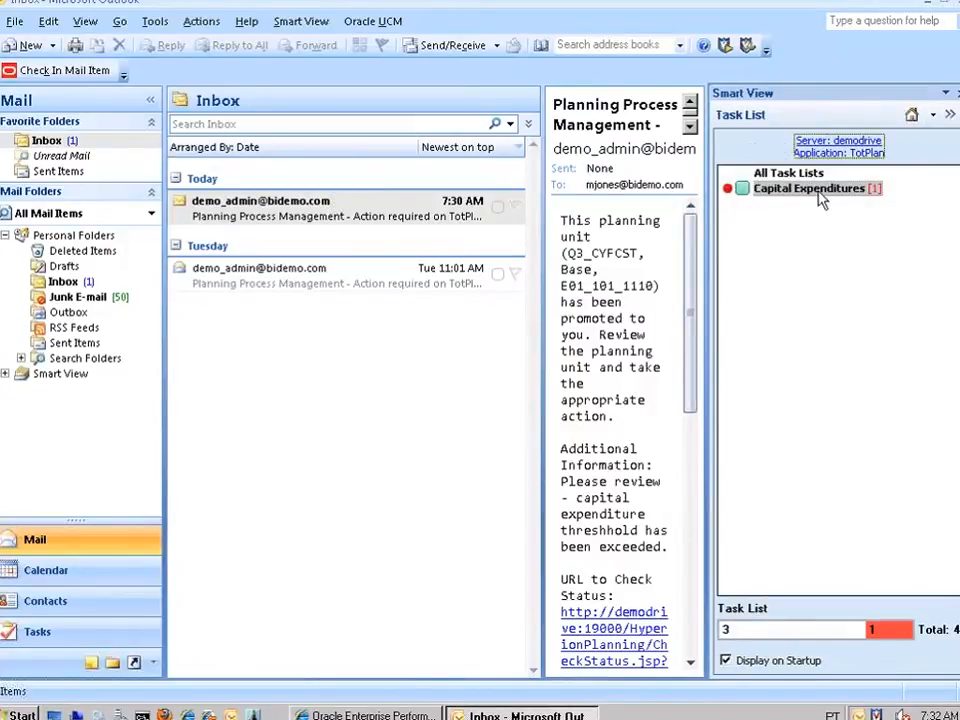
click(818, 190)
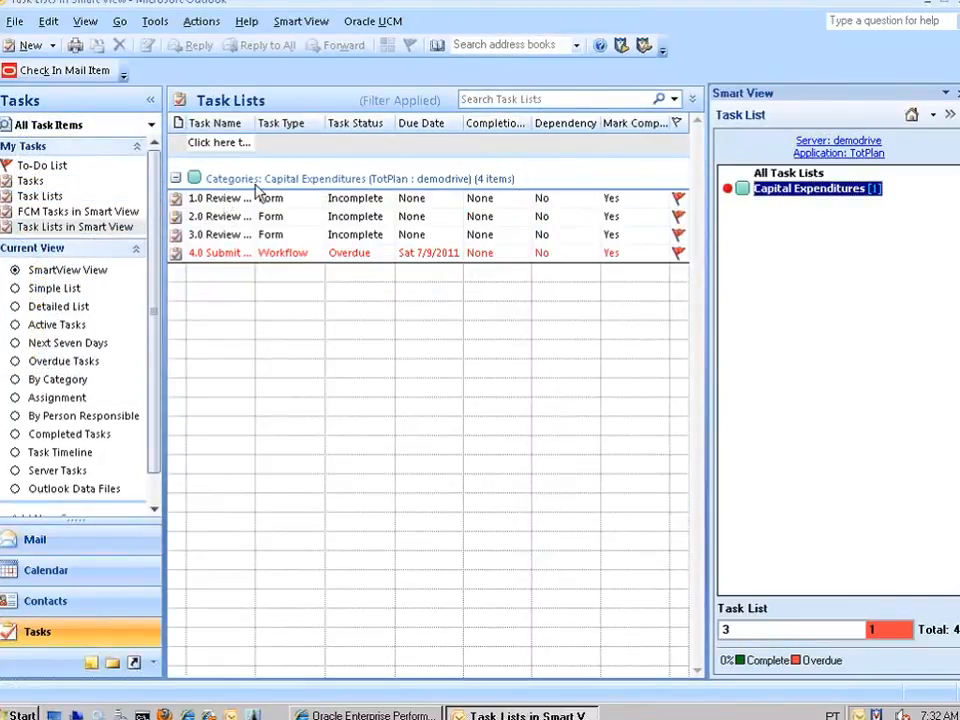
double_click(228, 205)
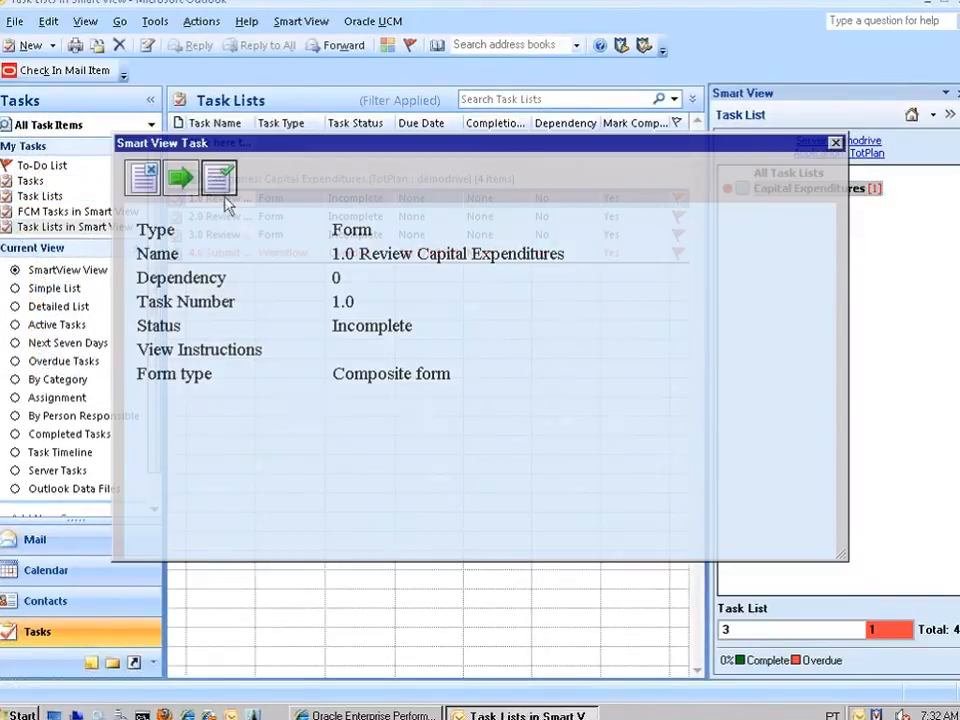
click(182, 180)
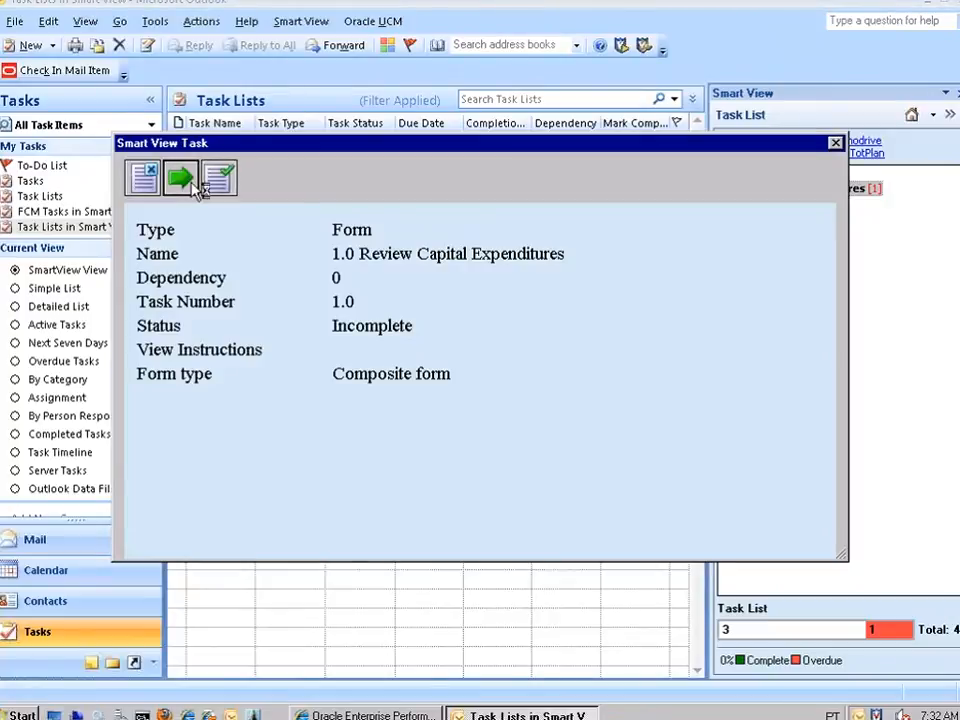